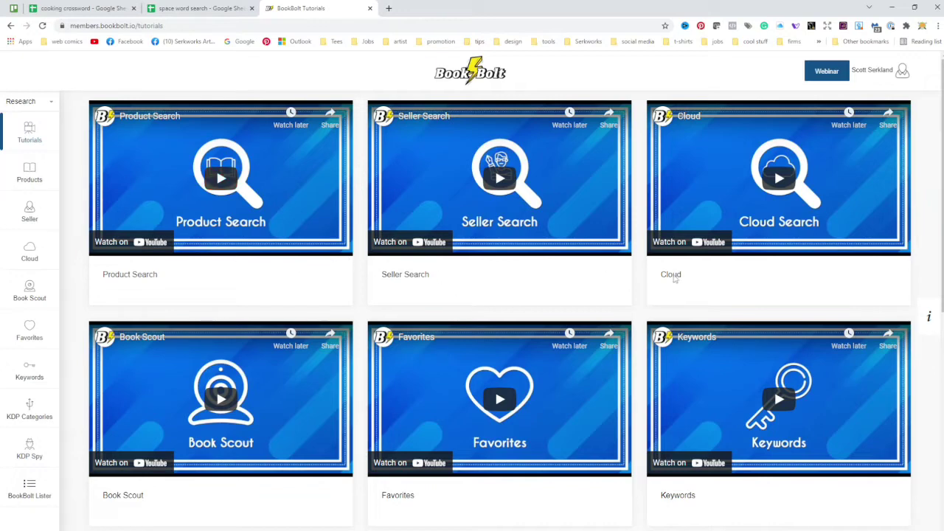
- Open the PuzzleWiz puzzle generator from the Book Bolt account
scroll(708, 274, down, 3)
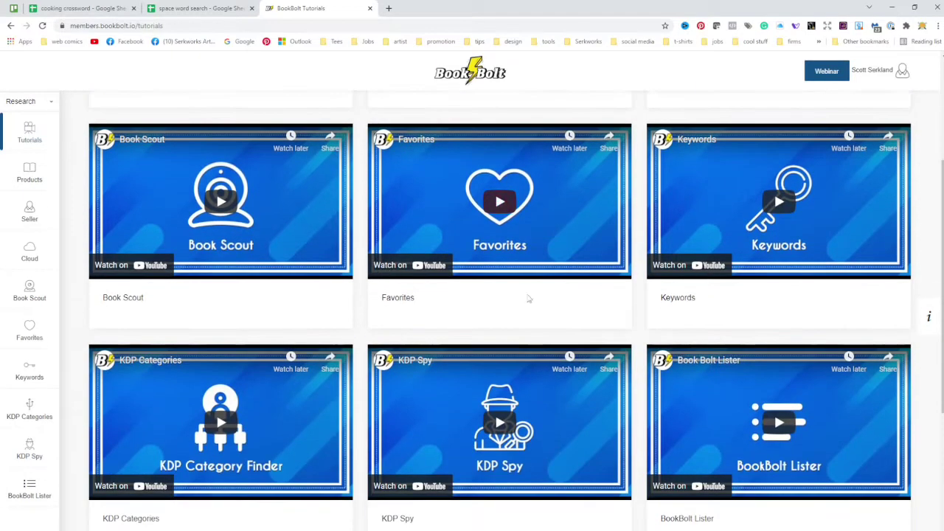
scroll(661, 299, down, 2)
scroll(249, 374, down, 2)
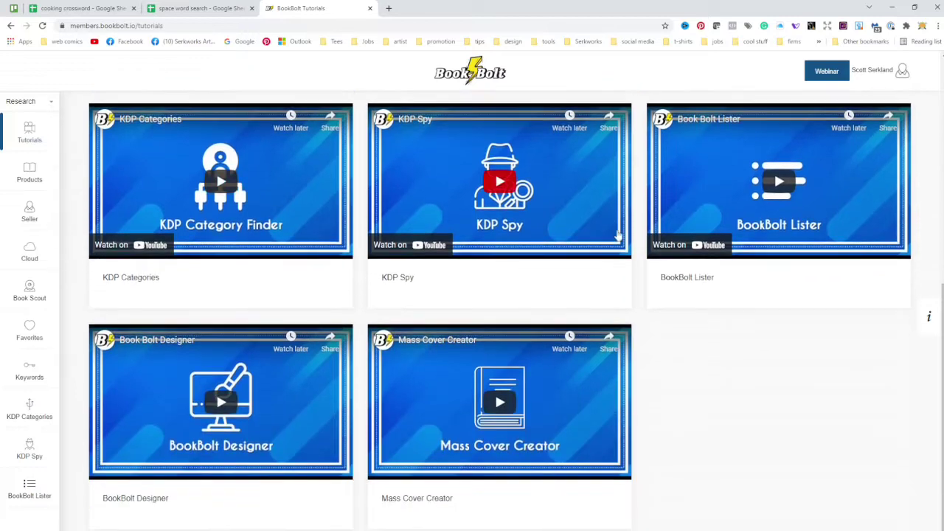
scroll(580, 232, up, 6)
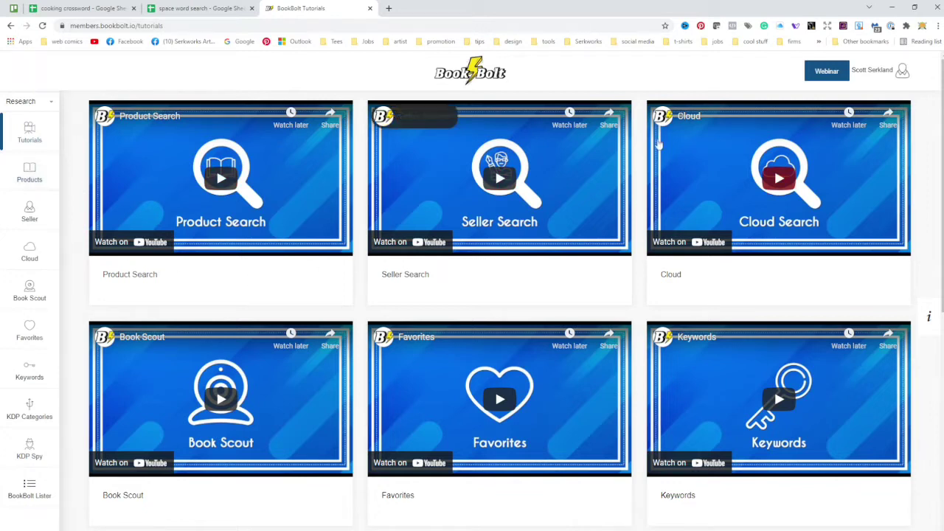
click(902, 73)
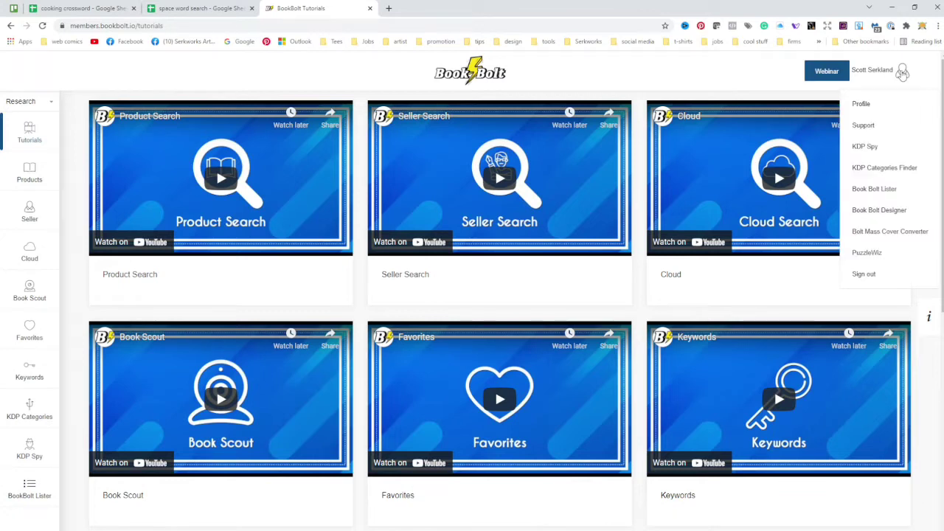
click(868, 253)
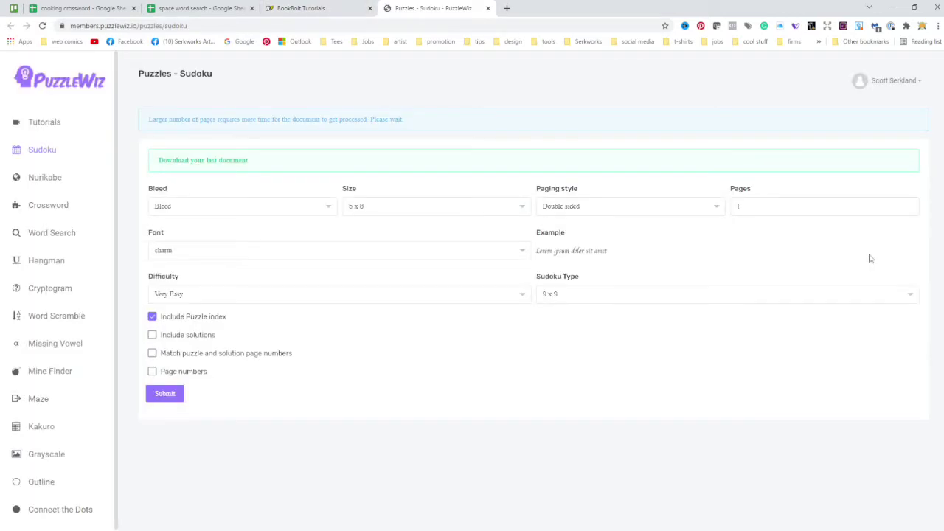
- Open the PuzzleWiz tutorials and look through the videos for each puzzle type, from Sudoku to Connect the Dots
click(48, 129)
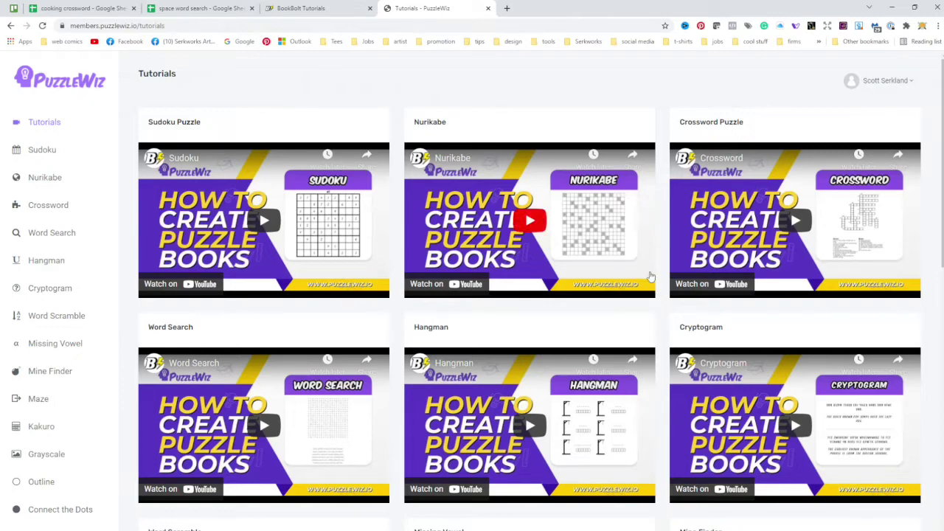
scroll(651, 276, down, 2)
scroll(652, 277, up, 2)
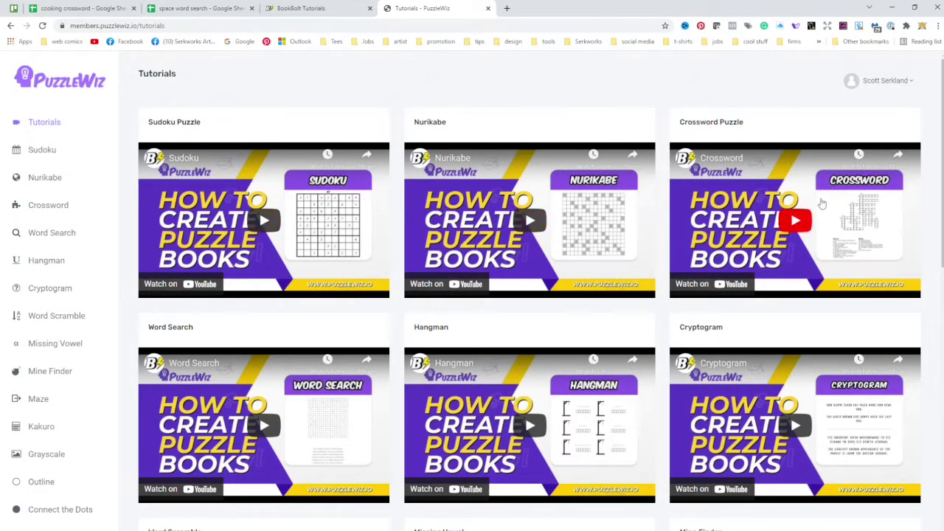
scroll(809, 205, down, 2)
scroll(809, 205, up, 2)
scroll(809, 205, down, 3)
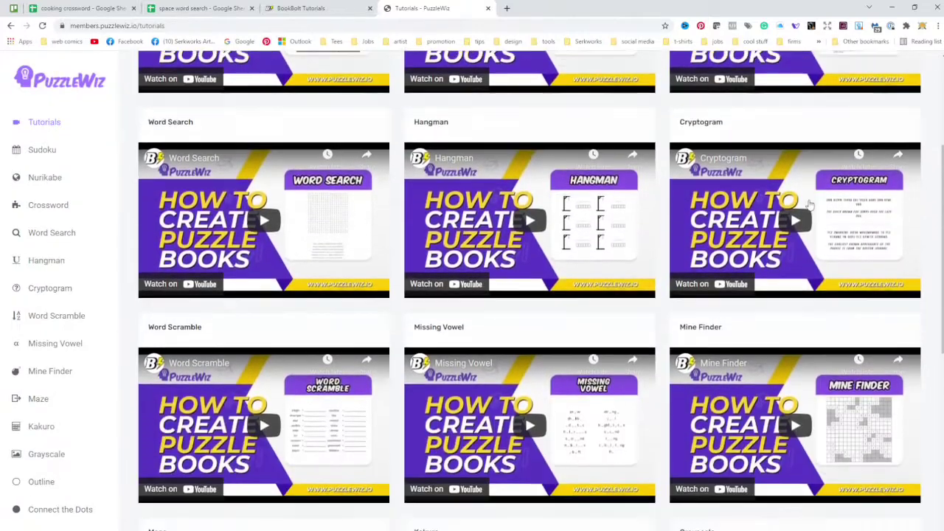
scroll(809, 205, down, 1)
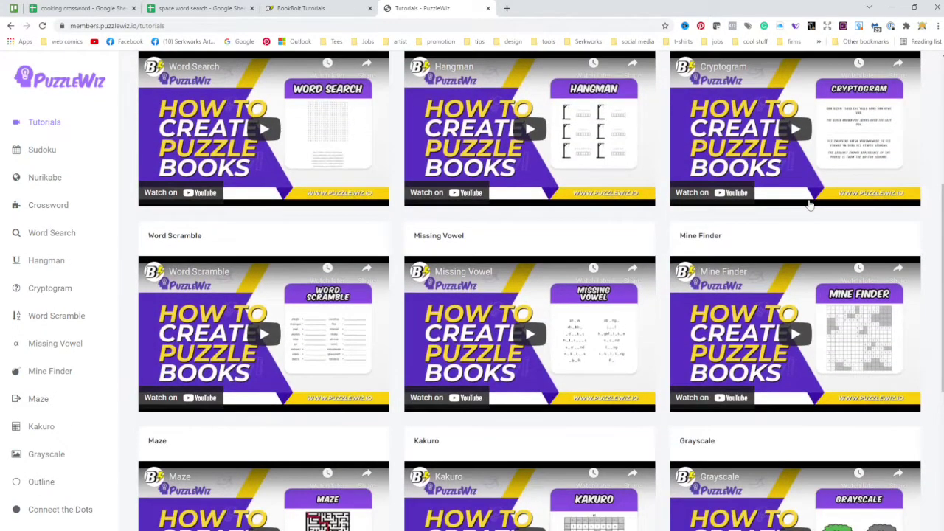
scroll(810, 205, down, 1)
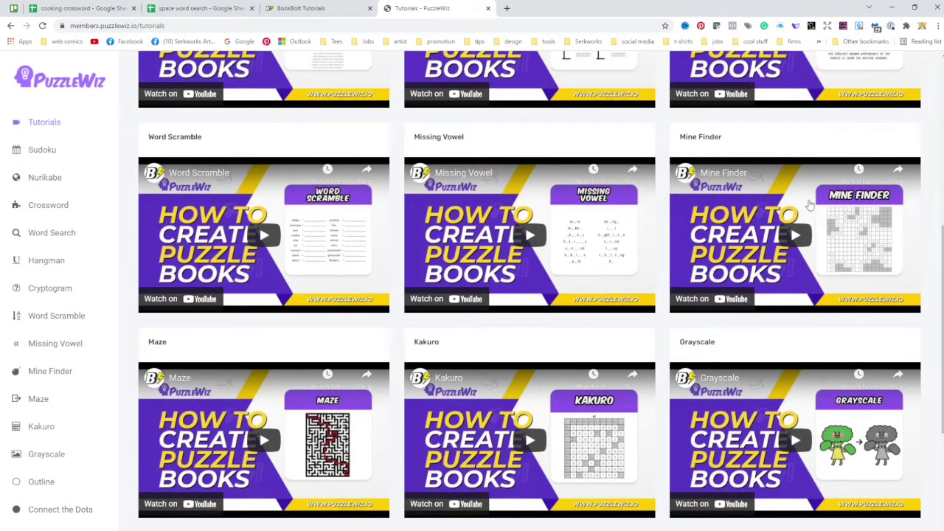
scroll(801, 232, down, 2)
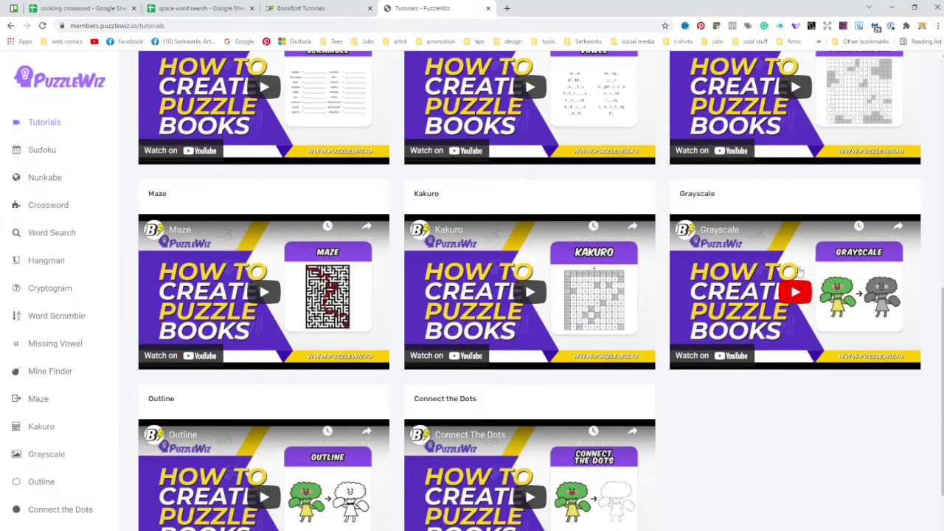
scroll(849, 280, down, 2)
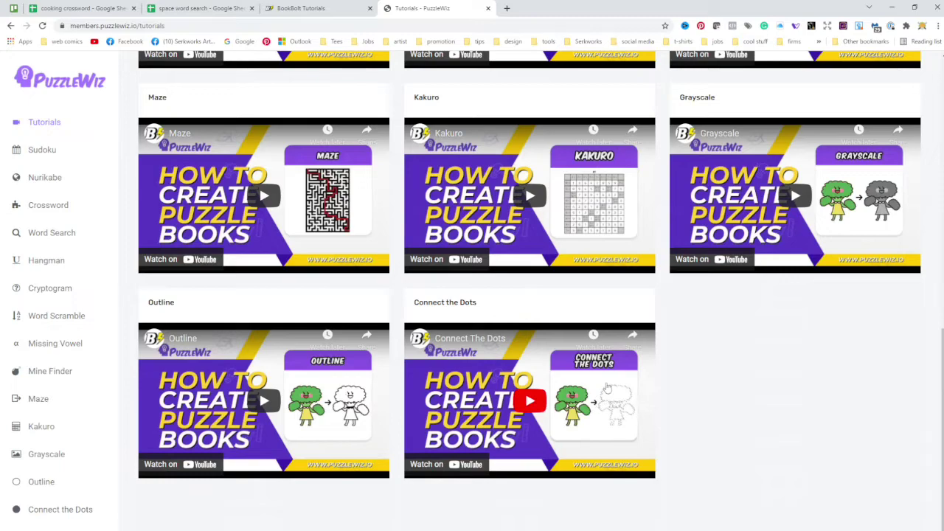
scroll(628, 396, up, 9)
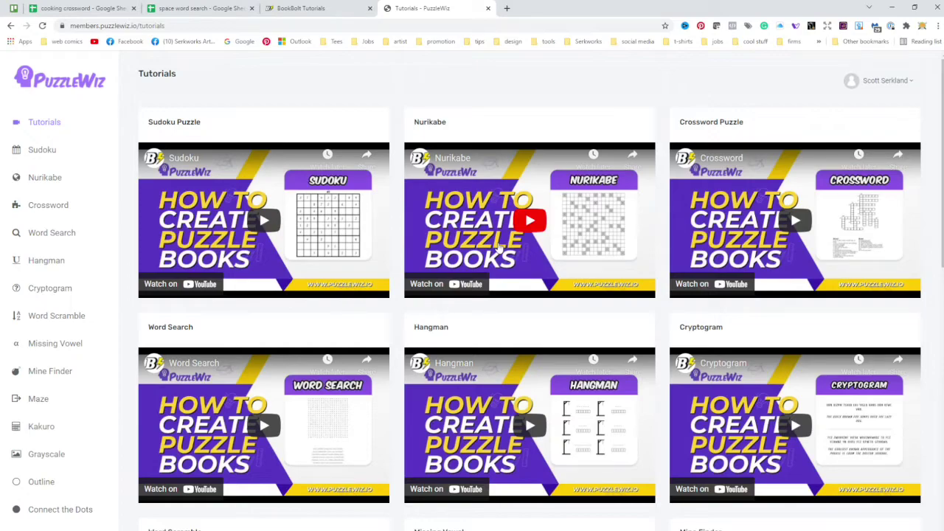
scroll(500, 248, down, 5)
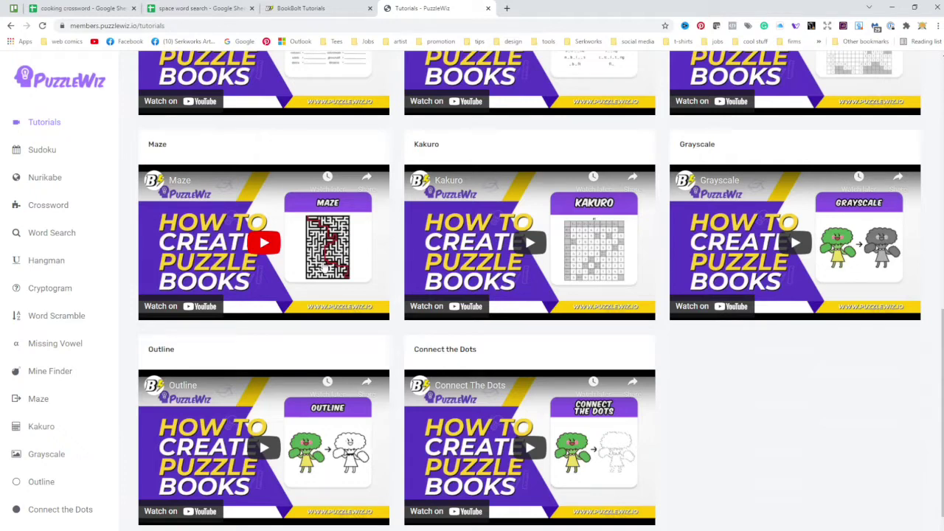
scroll(264, 127, up, 9)
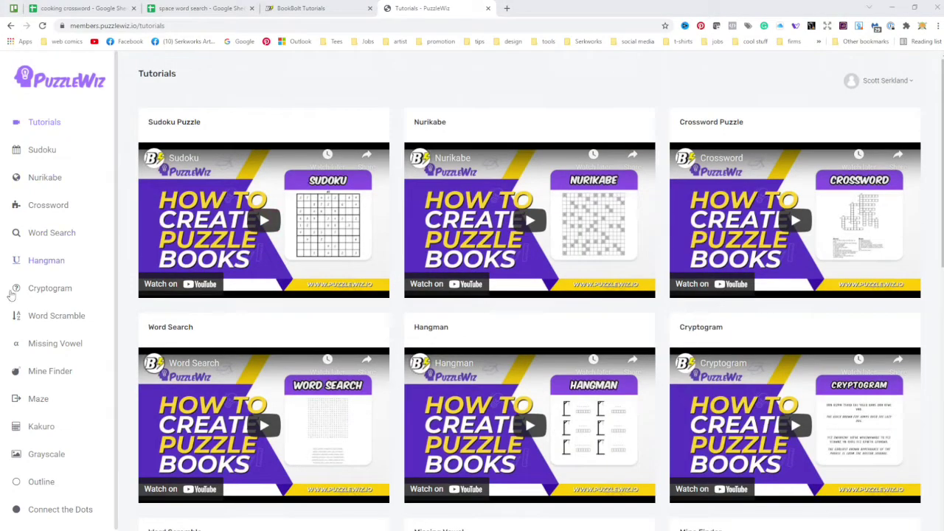
- Open the Maze generator and set the page size to 5 x 8 with single-sided paging
click(43, 403)
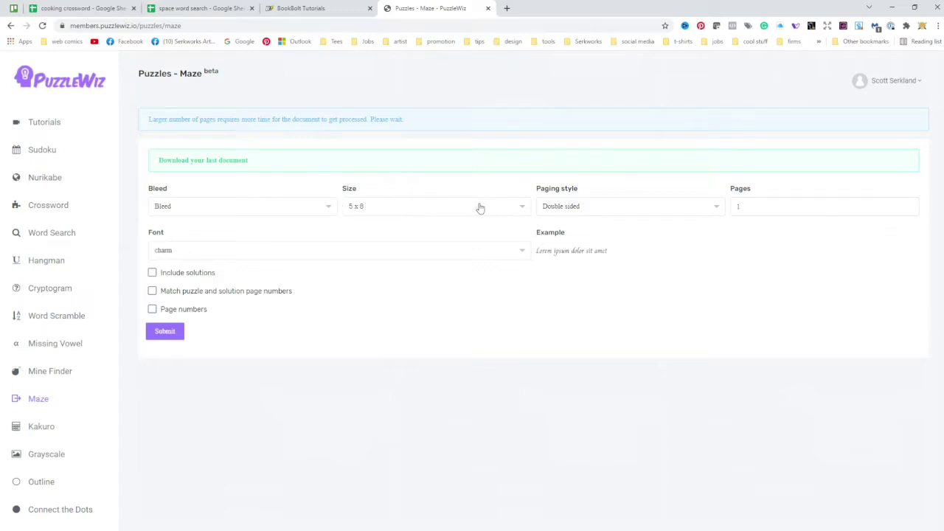
click(523, 207)
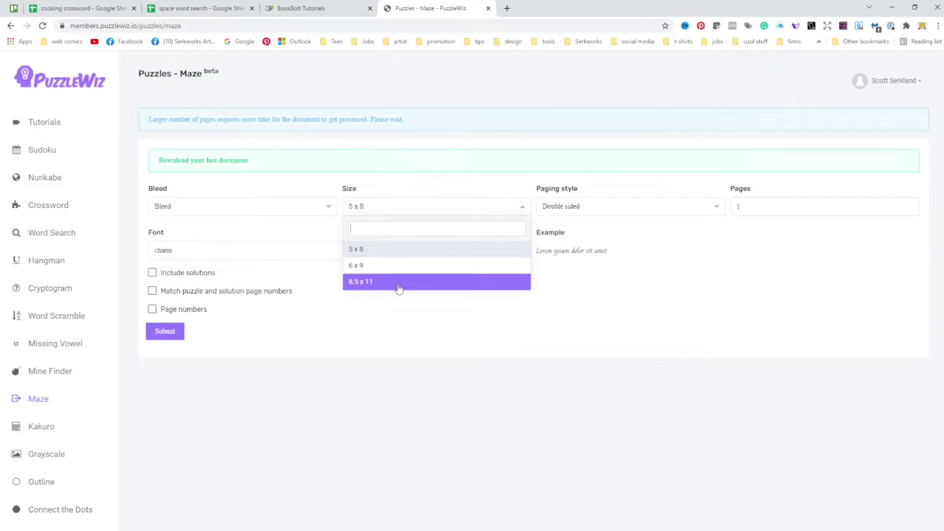
click(366, 252)
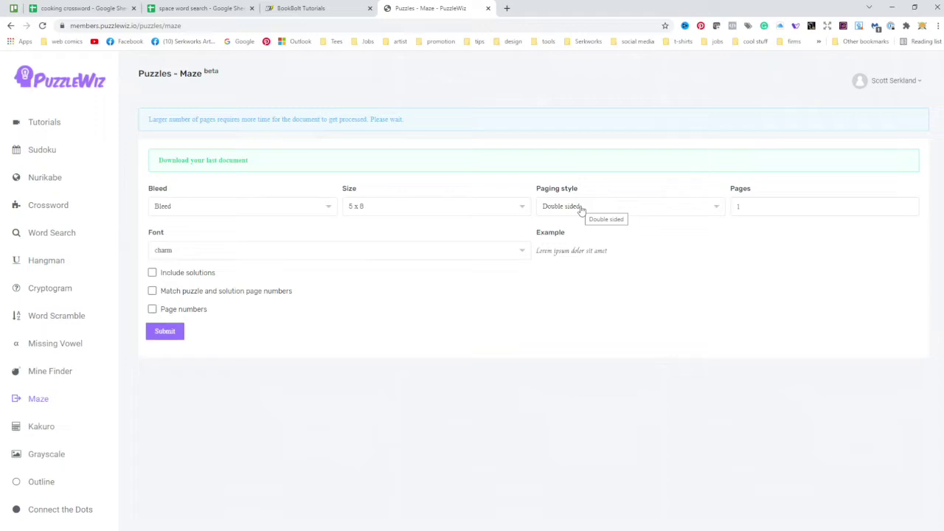
click(714, 214)
click(567, 267)
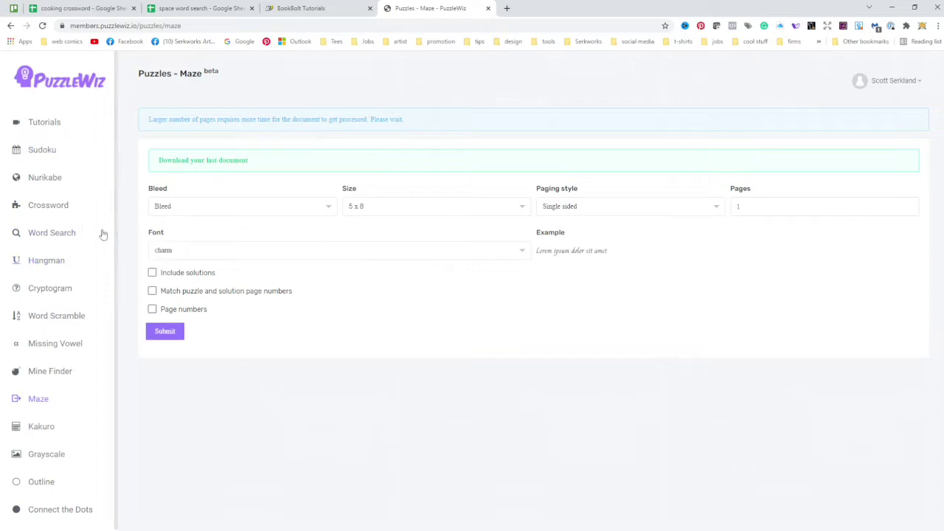
- Try the lobster font for the maze document
click(524, 253)
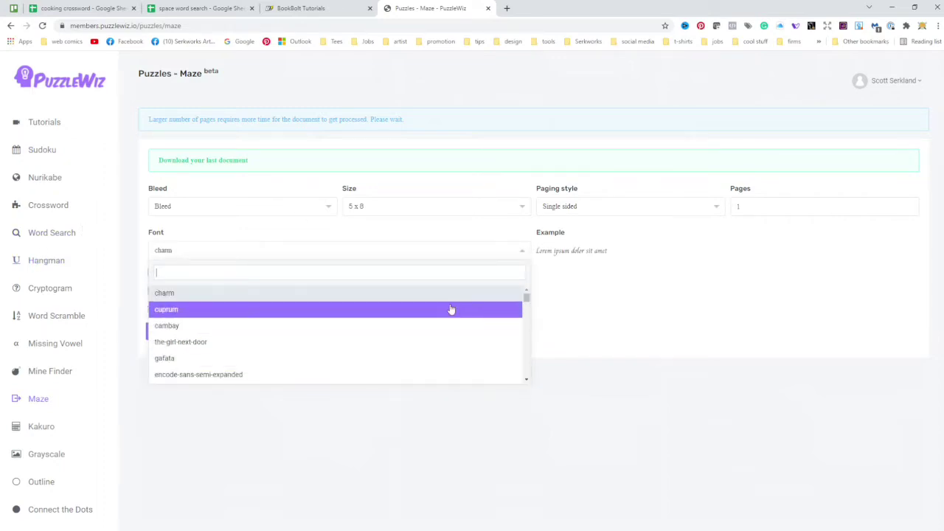
click(548, 299)
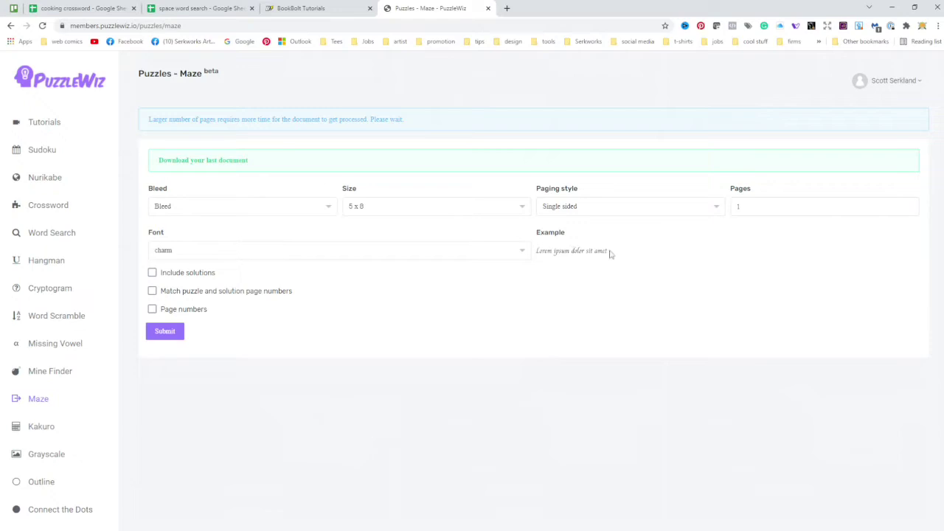
click(196, 251)
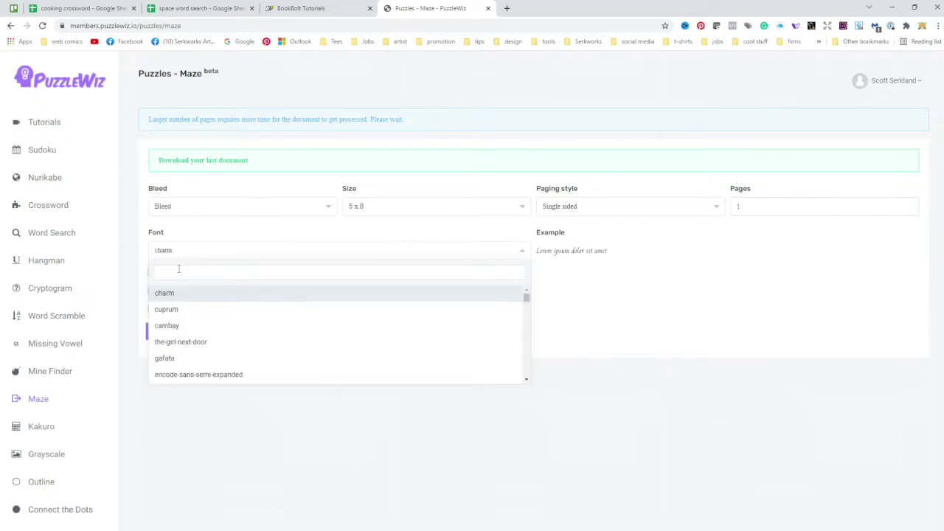
text(lob)
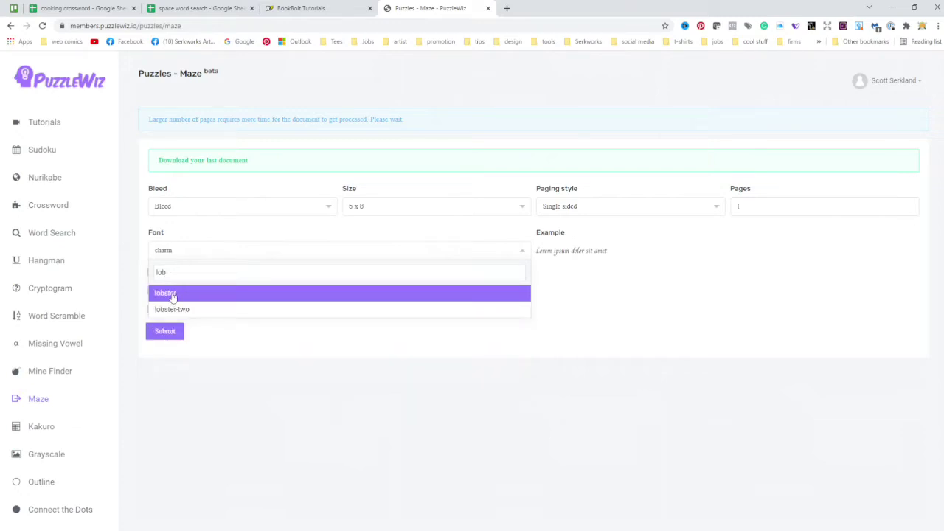
click(173, 296)
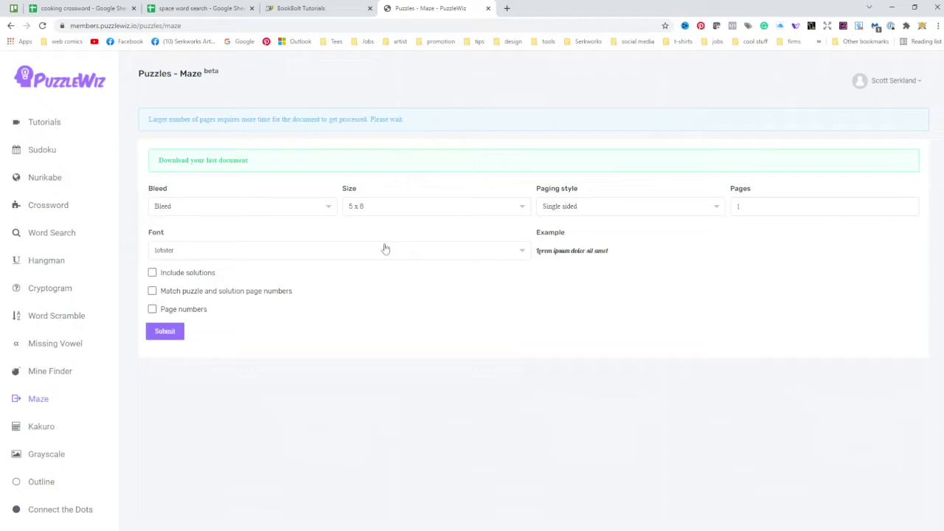
- Set the maze document's font to average-sans
click(186, 253)
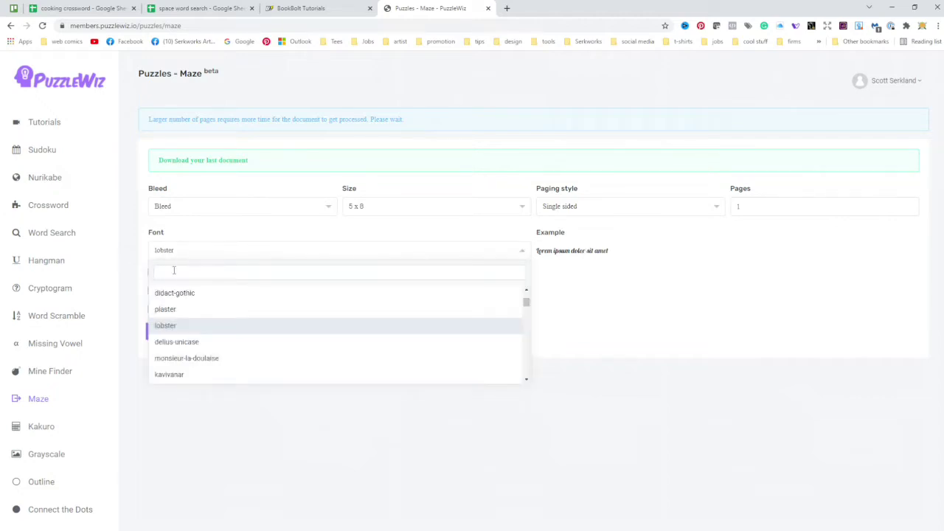
text(av)
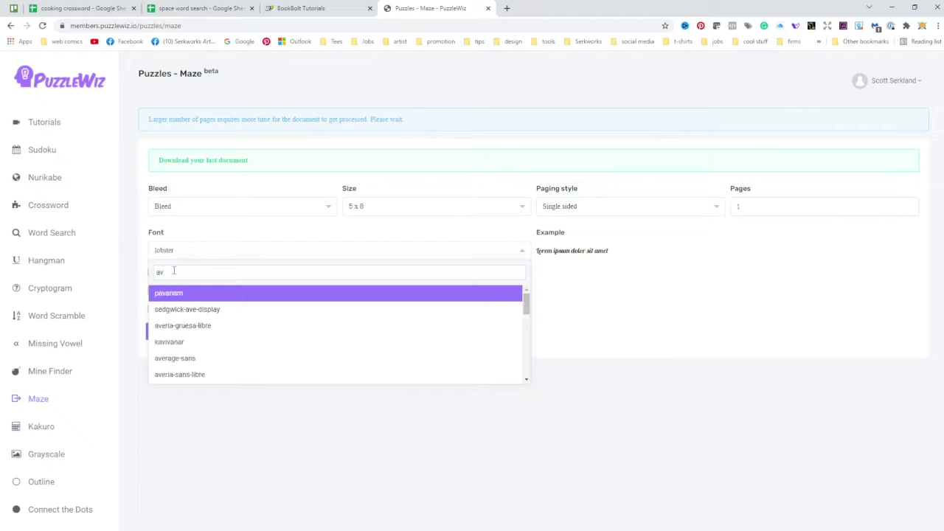
click(185, 358)
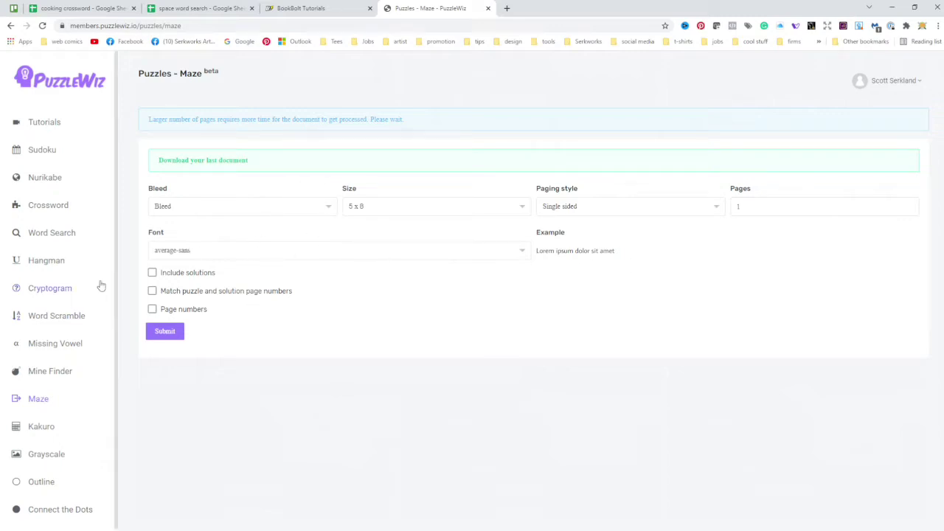
- Generate the maze document with solutions included and download it
click(153, 273)
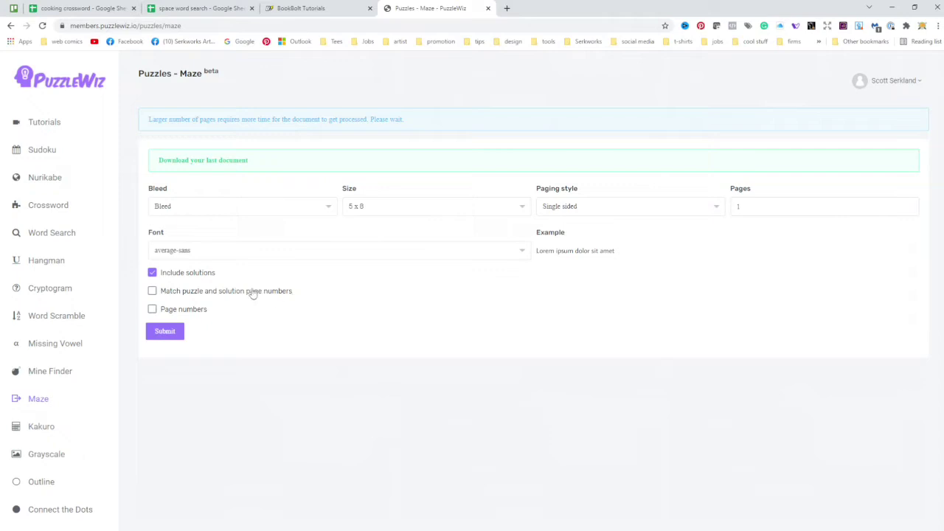
click(165, 332)
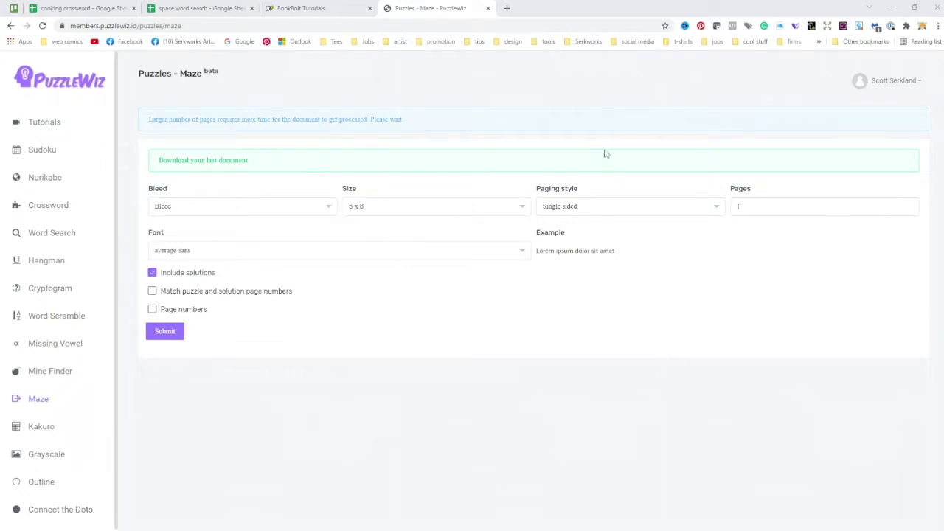
click(226, 162)
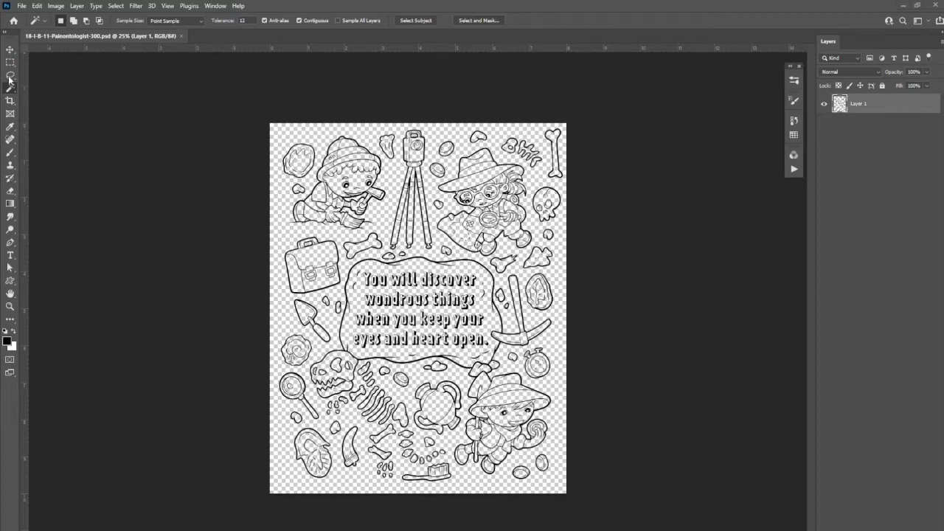
- Open maze-01.pdf and import page 1, the unsolved maze, at 300 pixels per inch in 8-bit grayscale
click(23, 6)
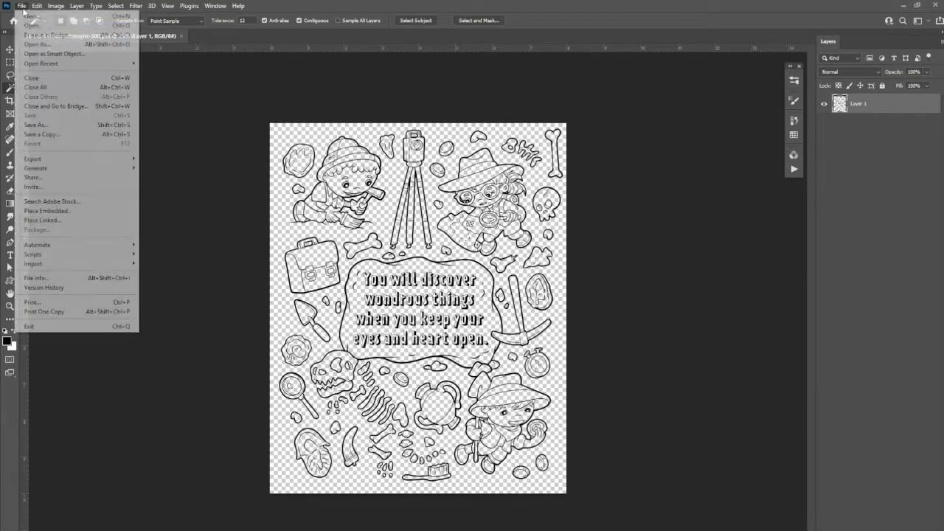
click(35, 28)
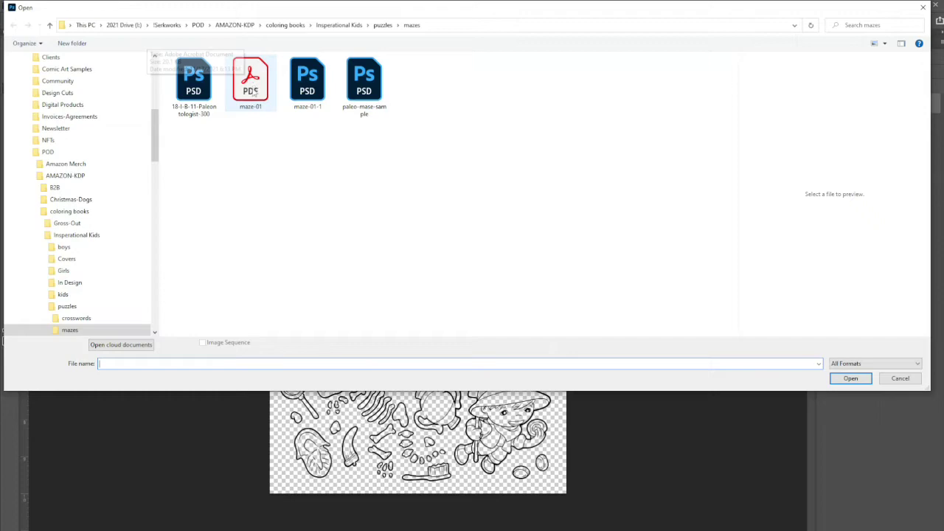
click(255, 89)
click(851, 379)
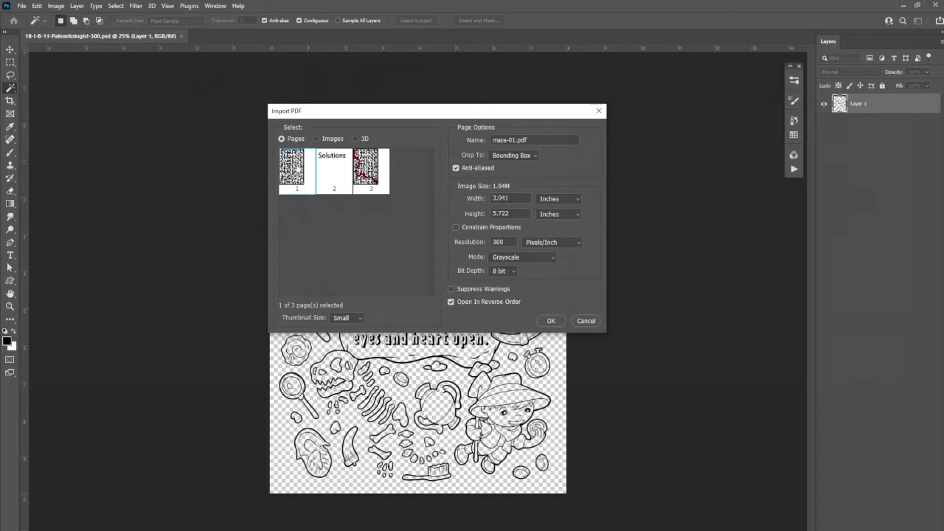
click(334, 171)
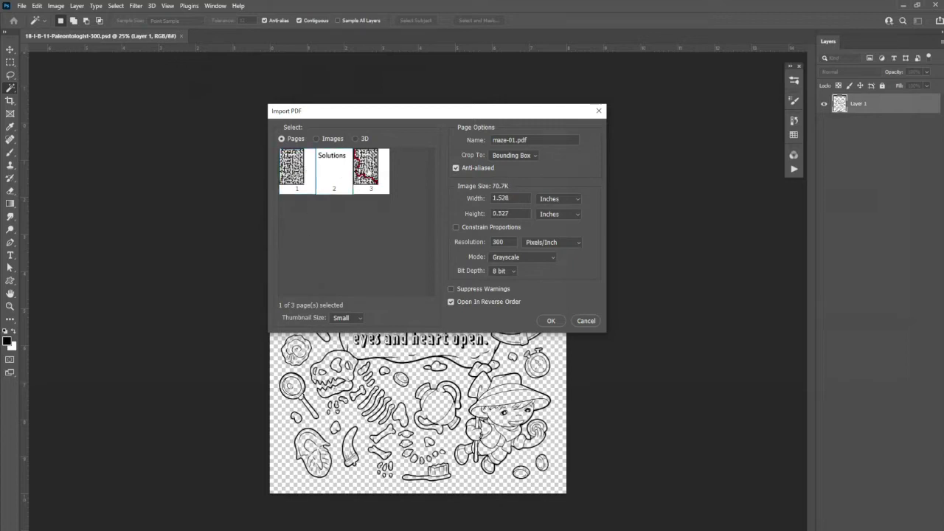
click(373, 172)
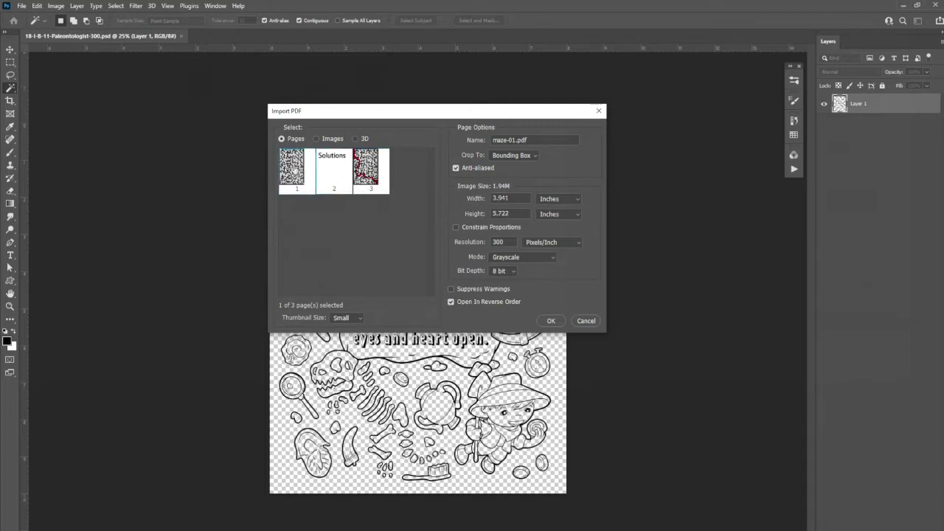
click(553, 322)
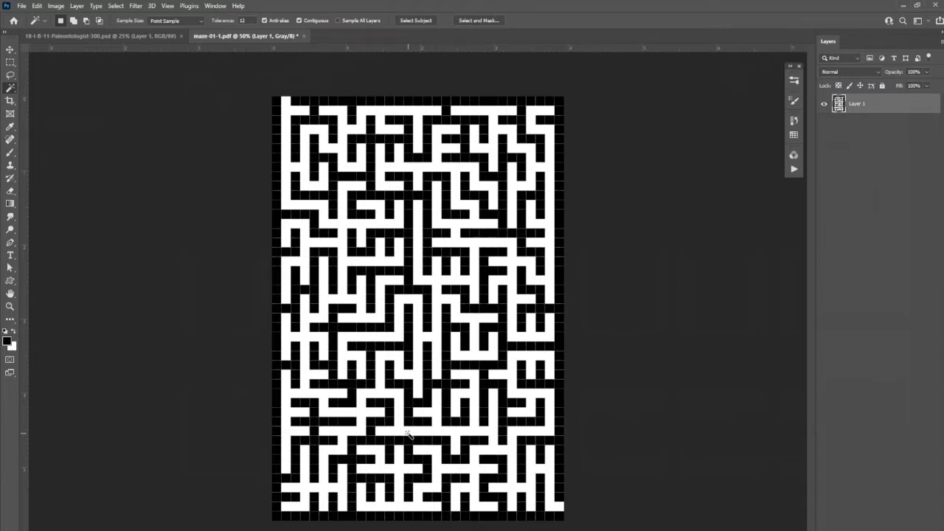
- Fill the maze walls solid black, covering the thin grid lines, by selecting all similar white paths and inverting the selection
click(10, 307)
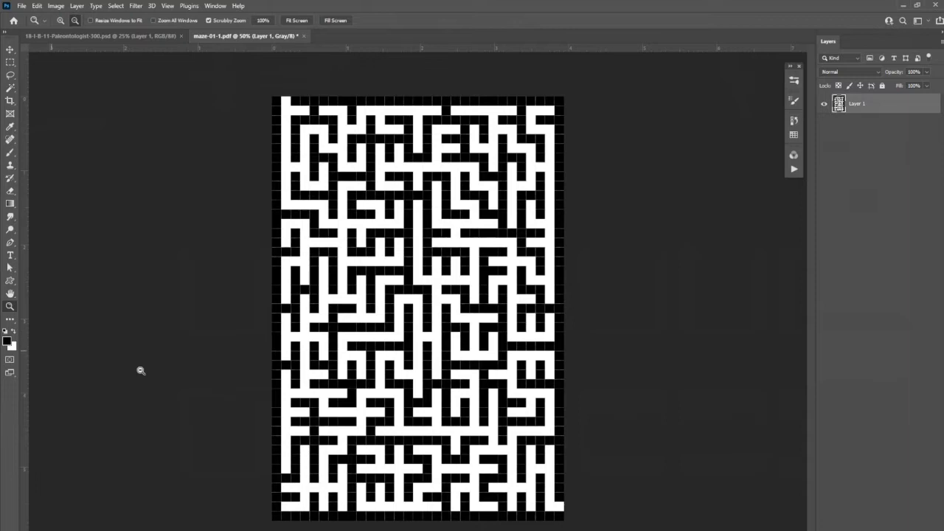
alt+click(442, 140)
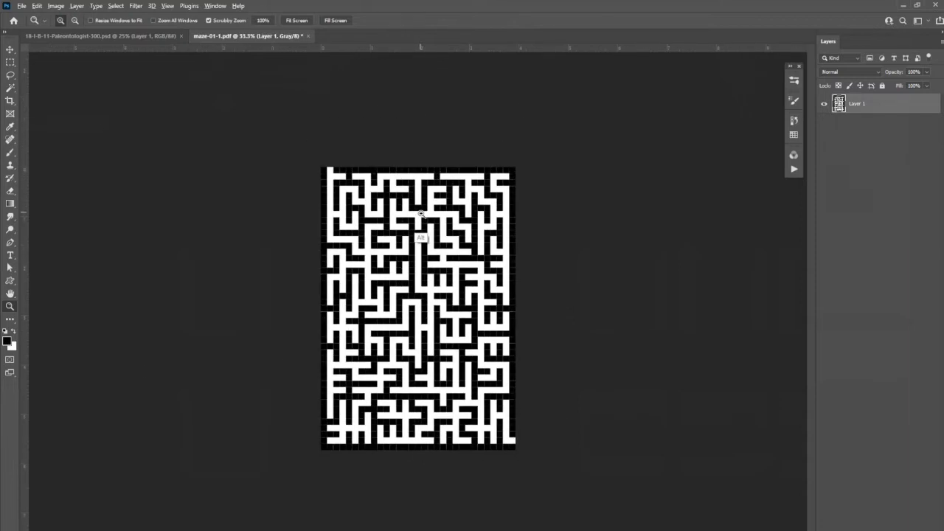
click(419, 212)
click(420, 220)
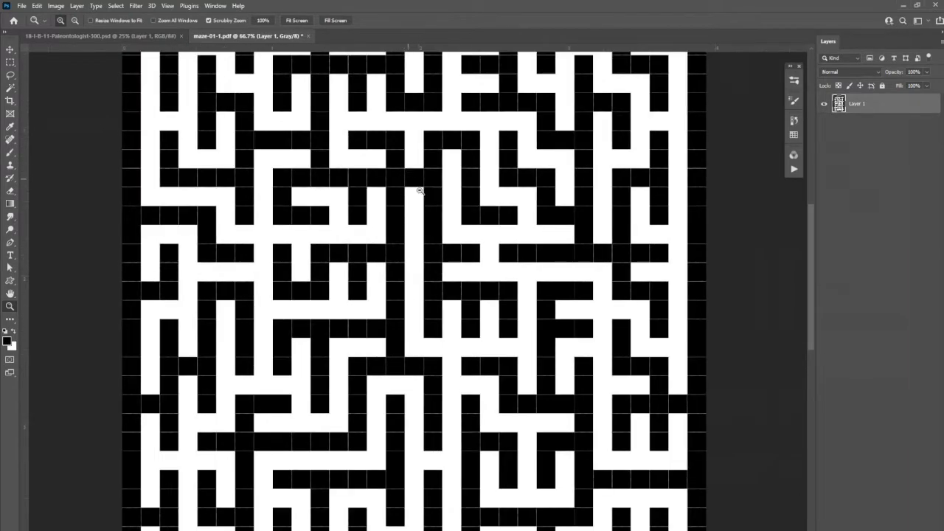
click(423, 198)
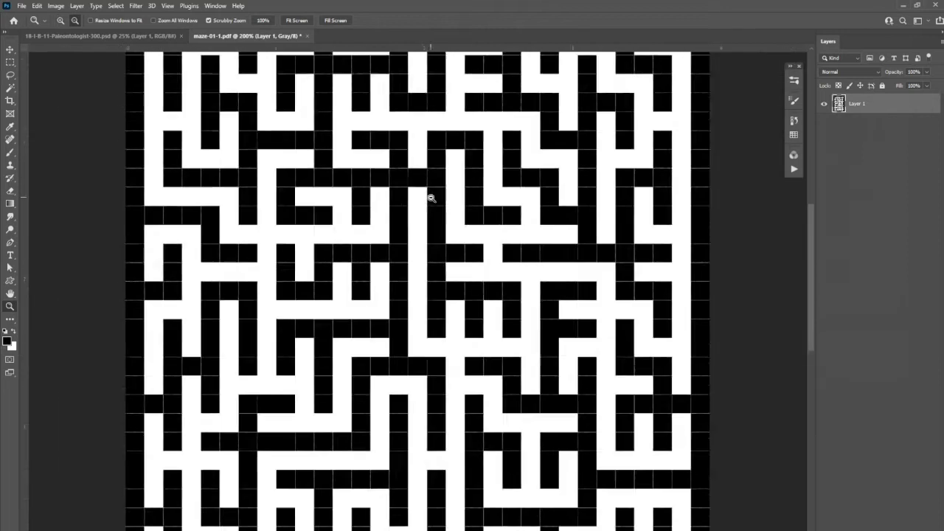
scroll(431, 199, down, 3)
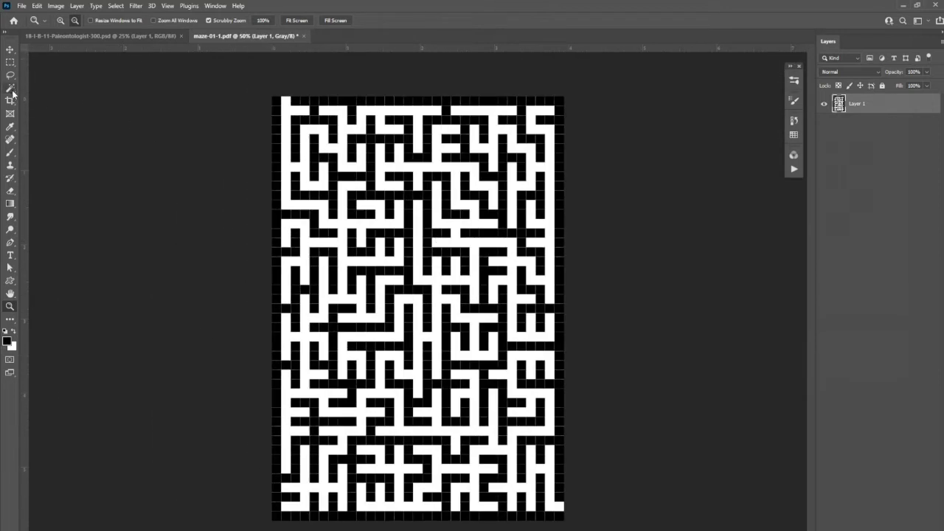
click(12, 90)
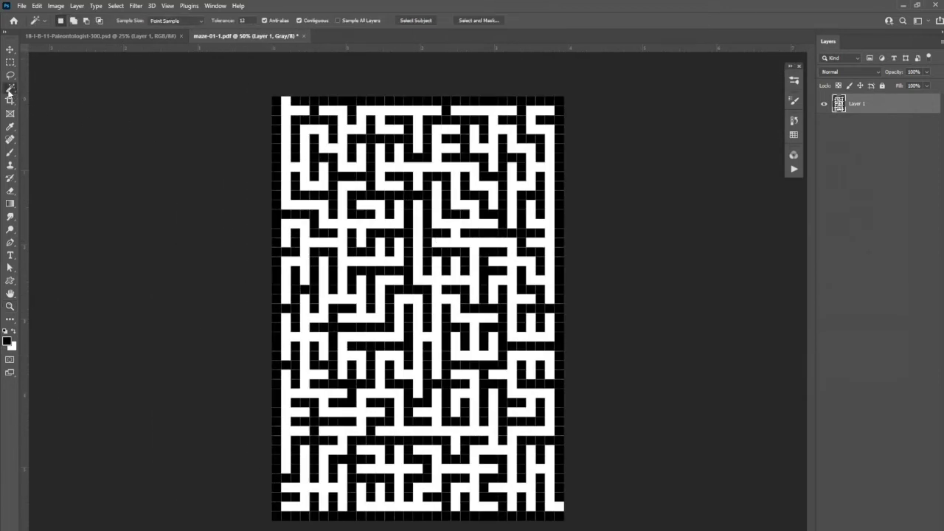
click(362, 128)
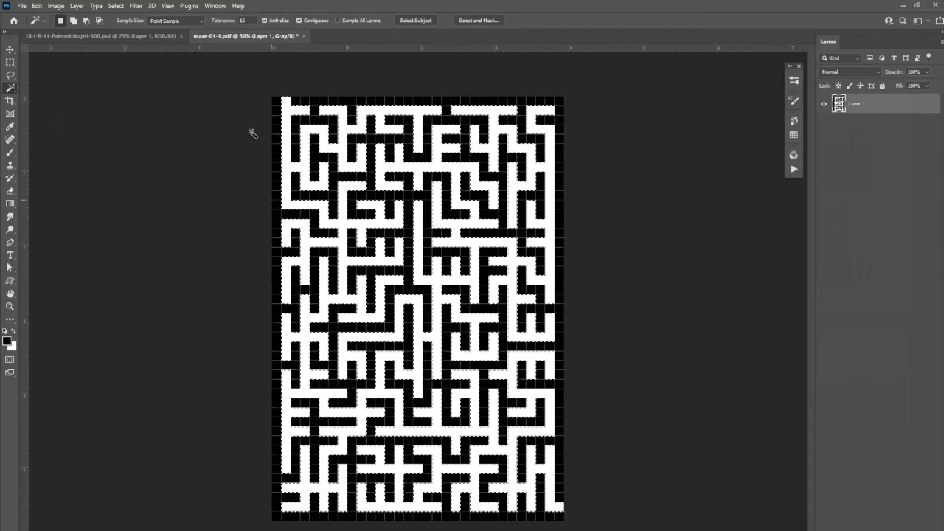
click(116, 6)
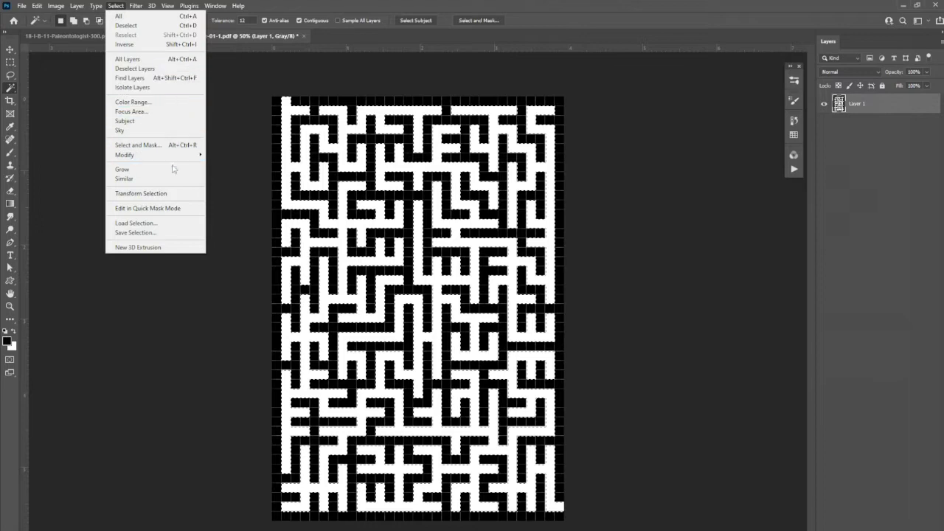
click(152, 179)
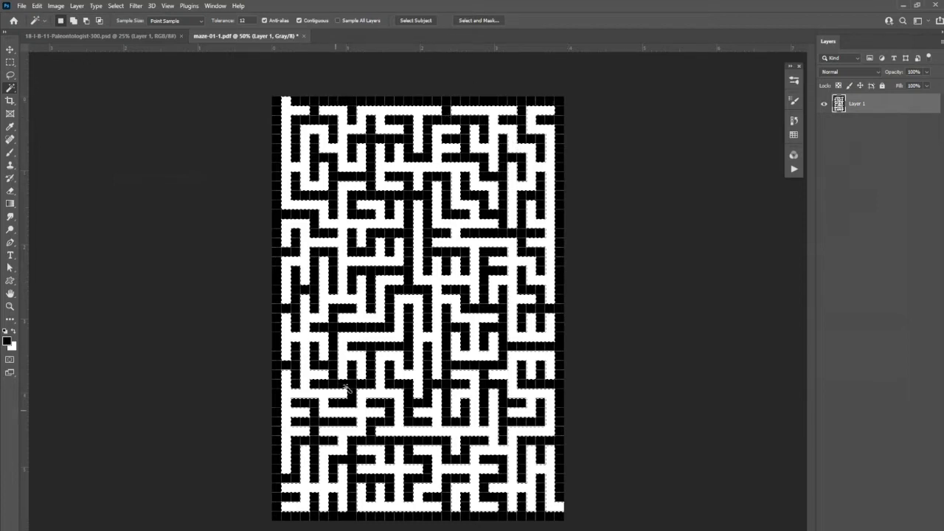
click(116, 6)
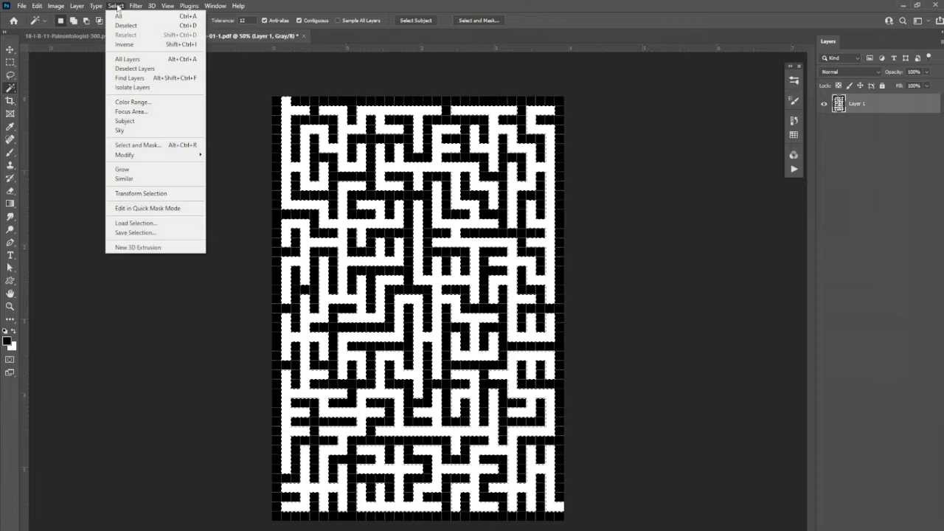
click(130, 45)
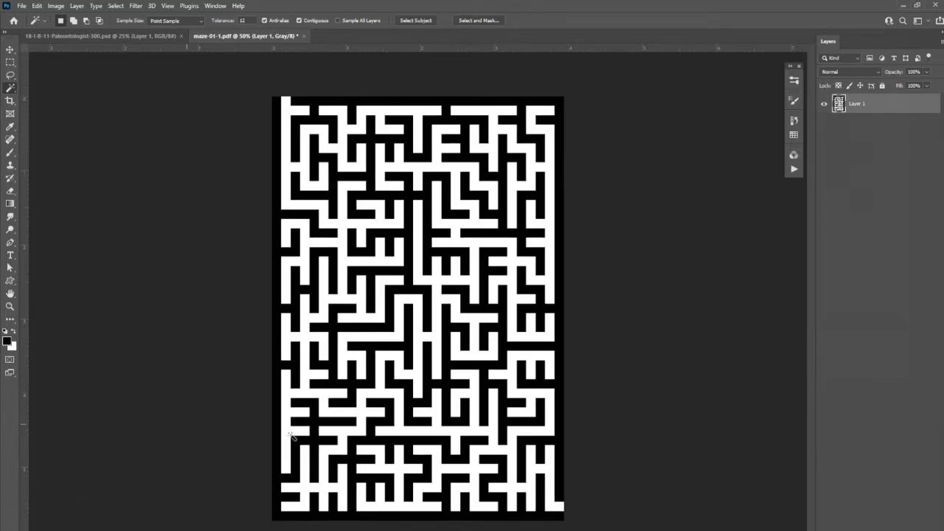
- Copy the whole maze and paste it inside the wavy border of paleo-mase-sample.psd
click(116, 6)
click(123, 19)
click(22, 7)
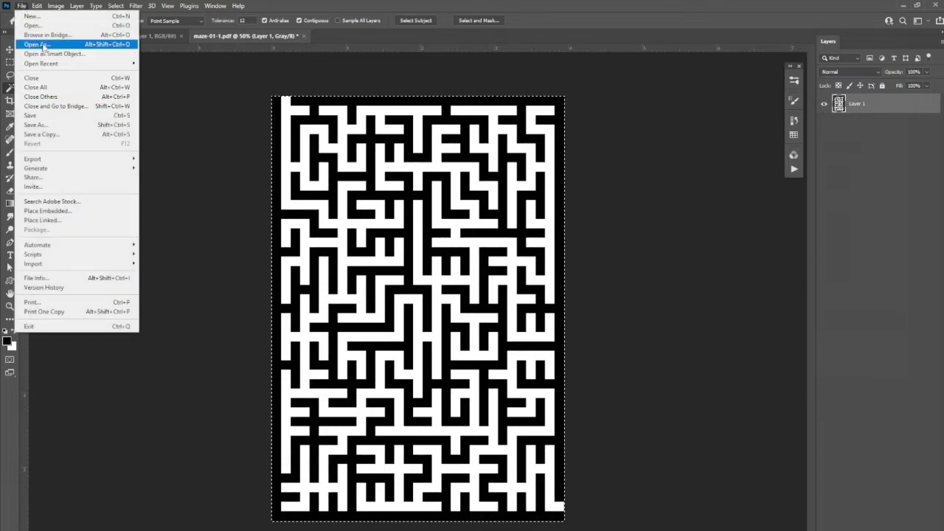
click(32, 25)
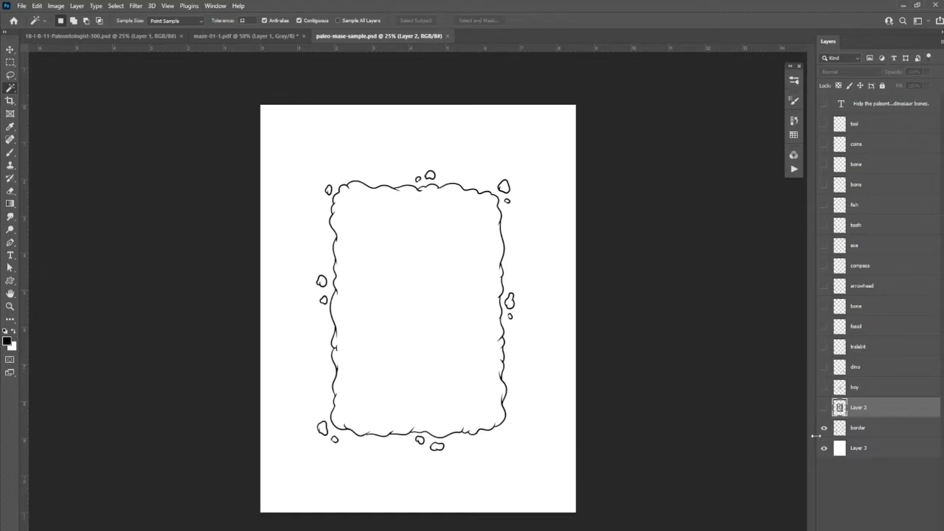
key(ctrl+v)
key(ctrl+b)
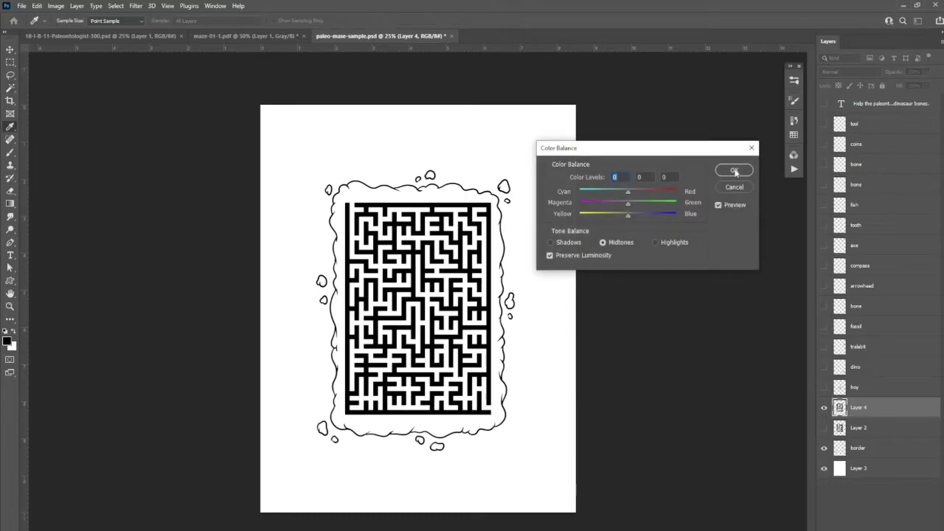
click(734, 171)
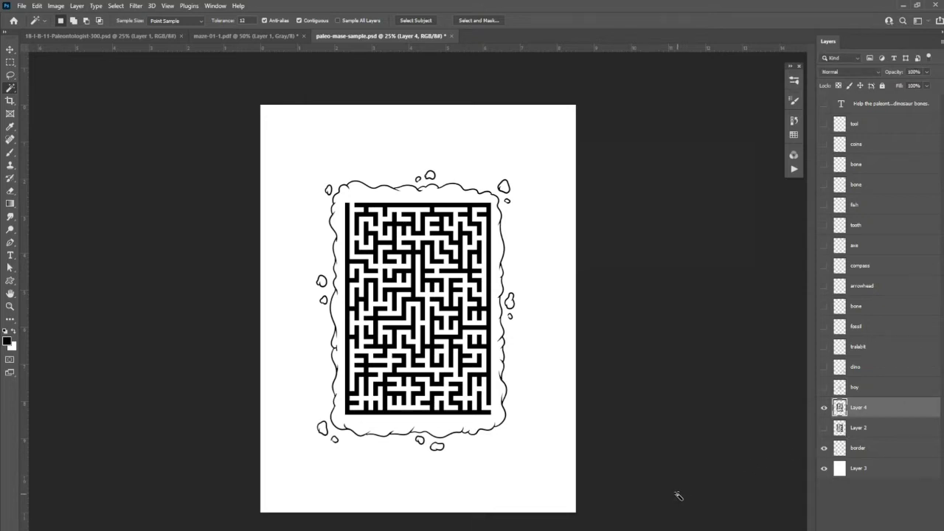
- Outline the kneeling boy with the Lasso in 18-I-B-11-Paleontologist-300.psd
click(135, 38)
click(11, 75)
mouse_move(330, 233)
mouse_down()
mouse_move(369, 240)
mouse_move(385, 224)
mouse_move(391, 189)
mouse_move(373, 148)
mouse_move(334, 138)
mouse_move(322, 160)
mouse_move(286, 232)
mouse_move(324, 235)
mouse_up()
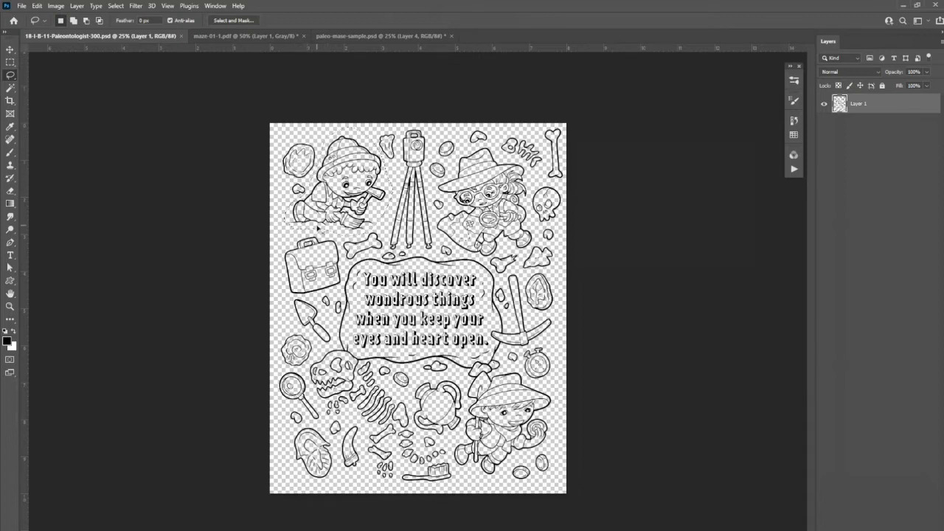
- Show the boy layer in paleo-mase-sample.psd and move the boy to the page's upper-left corner beside the maze entrance
click(366, 35)
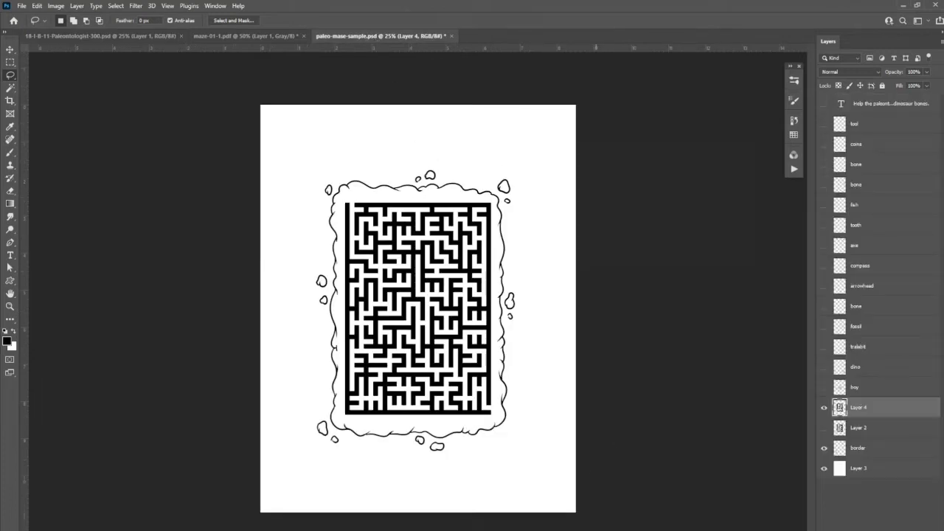
click(825, 389)
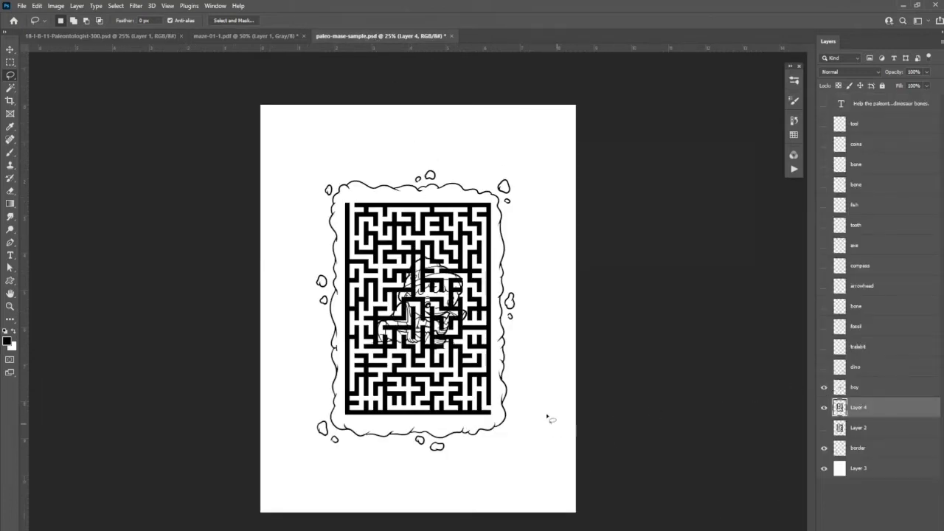
click(876, 391)
drag(461, 338, 362, 194)
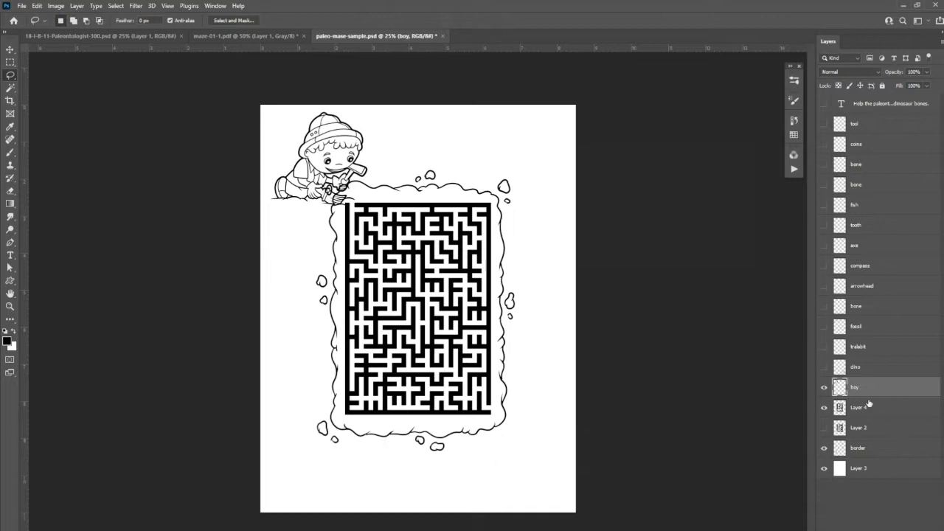
- Erase the part of the border layer that overlaps the boy's brush, using a larger eraser
click(863, 457)
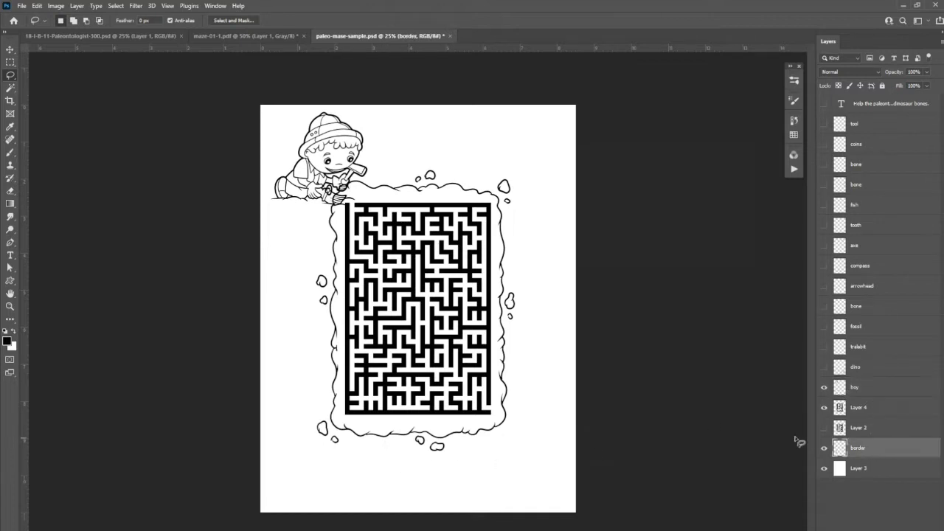
click(10, 191)
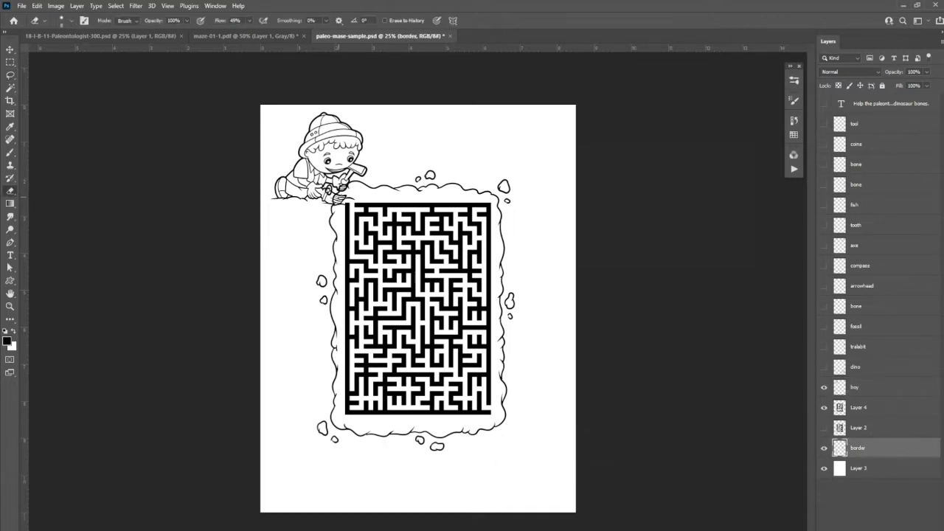
key(bracketright)
key(bracketright)
key(bracketright)
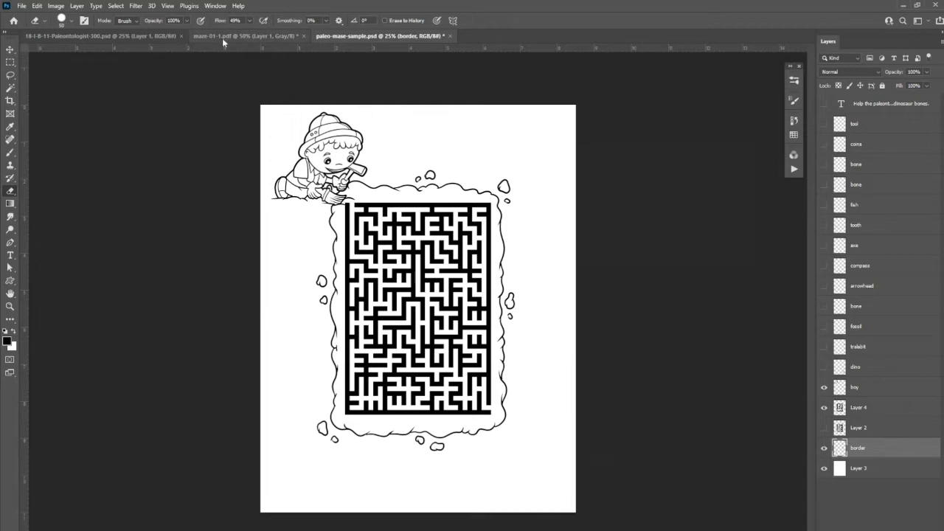
- Show all the decorative layers of paleo-mase-sample.psd from dino up through tool, including the fossil, bones, compass, axe, fish and coins
click(130, 33)
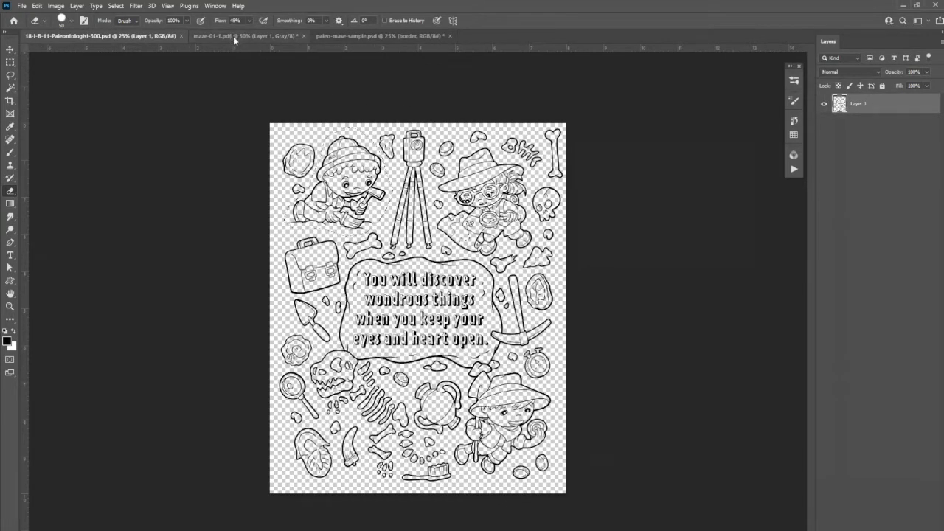
click(333, 35)
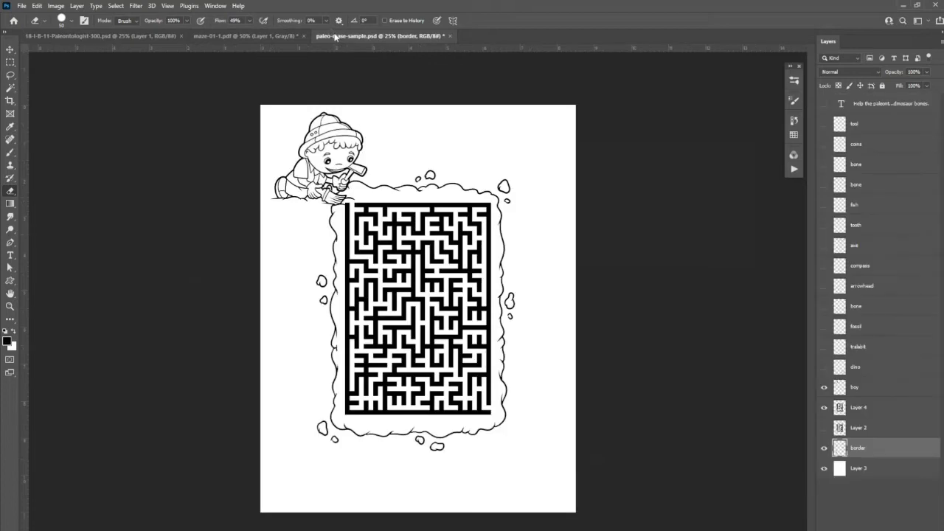
click(825, 366)
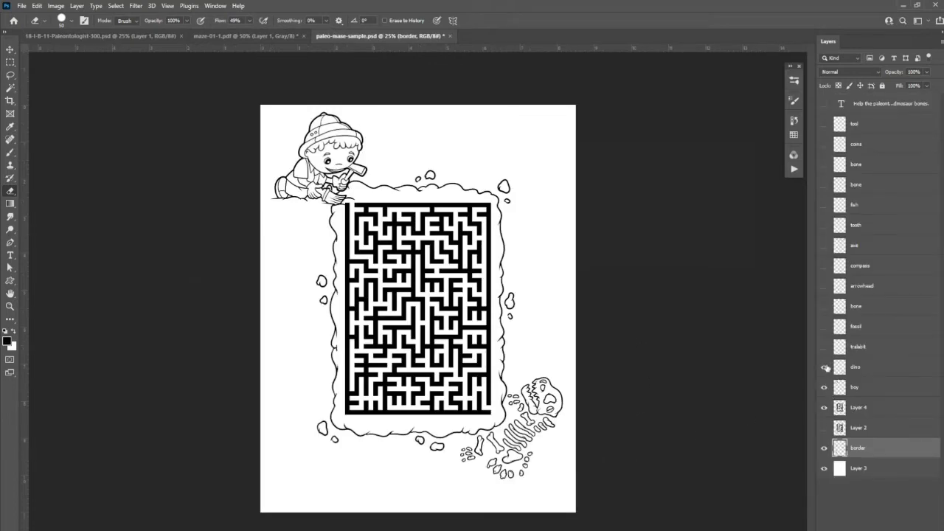
click(825, 346)
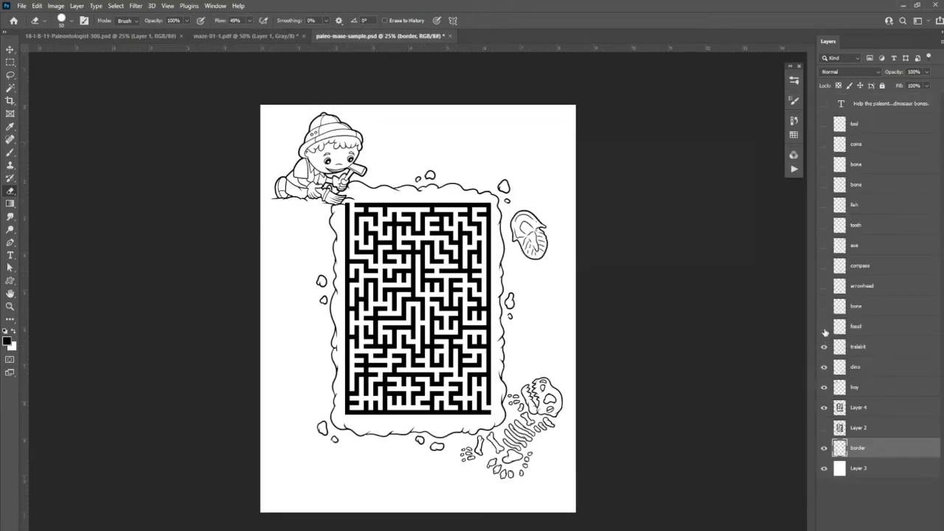
click(825, 326)
click(825, 307)
click(825, 286)
click(825, 265)
click(825, 246)
click(825, 225)
click(824, 204)
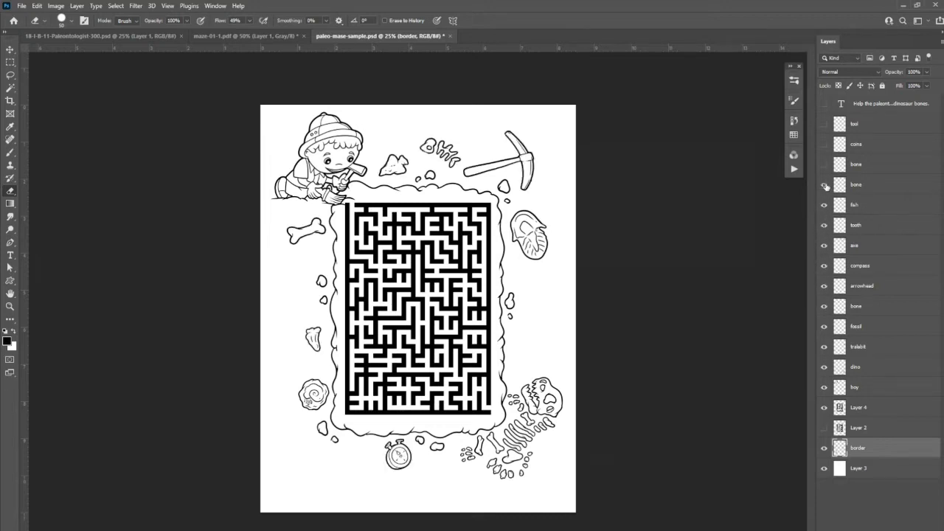
click(825, 184)
click(825, 164)
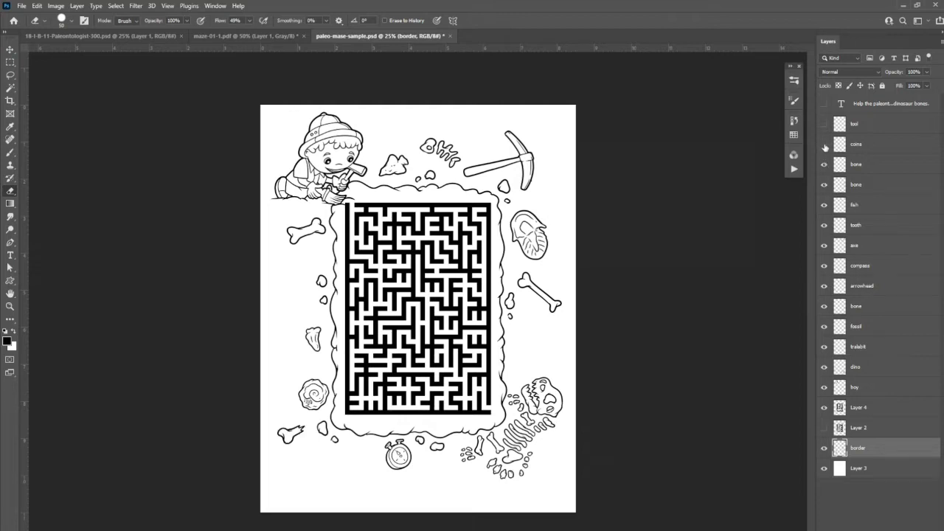
click(825, 144)
click(825, 124)
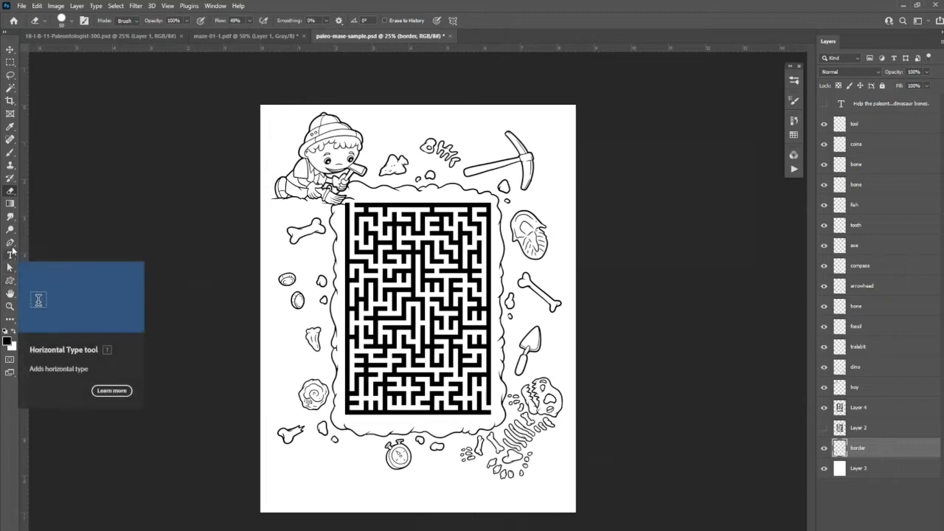
- Show the text layer with the dinosaur bones instruction and save the page as a Photoshop PDF named paleo-mase-sample in the mazes folder
click(825, 104)
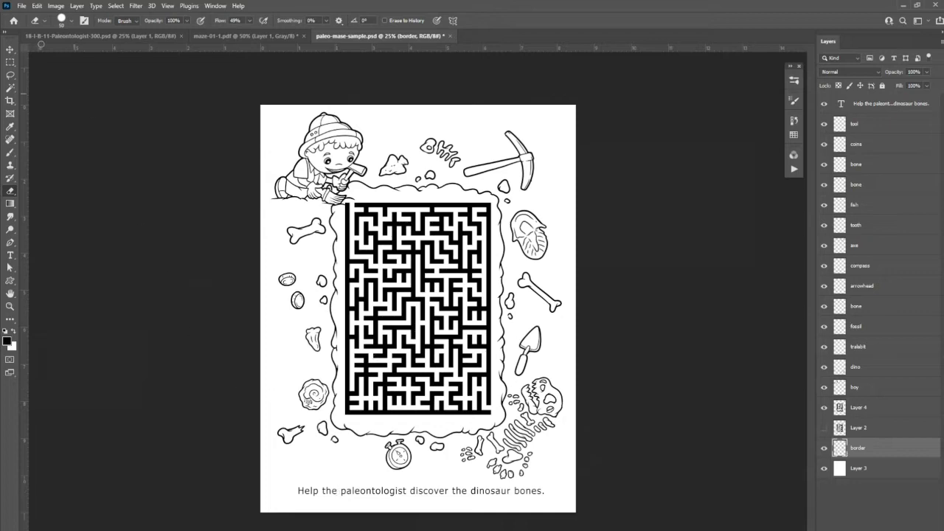
click(24, 6)
click(52, 124)
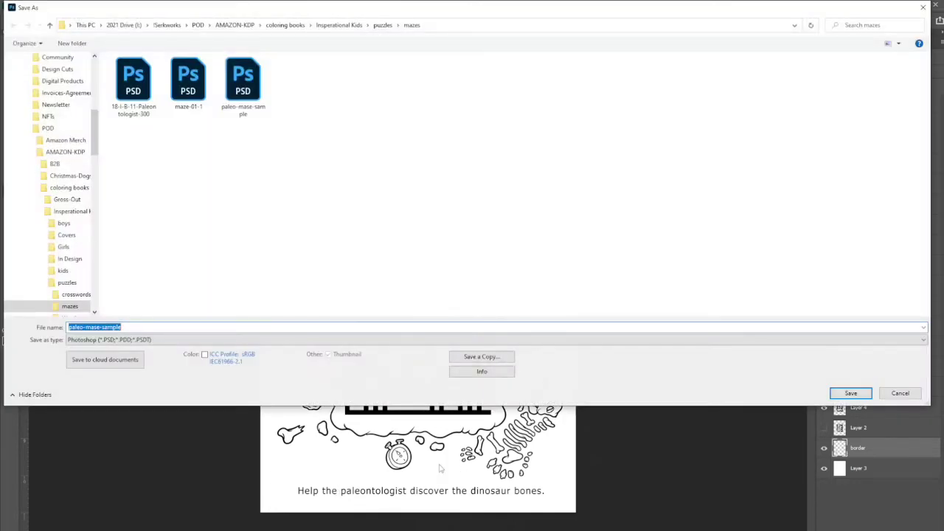
click(924, 341)
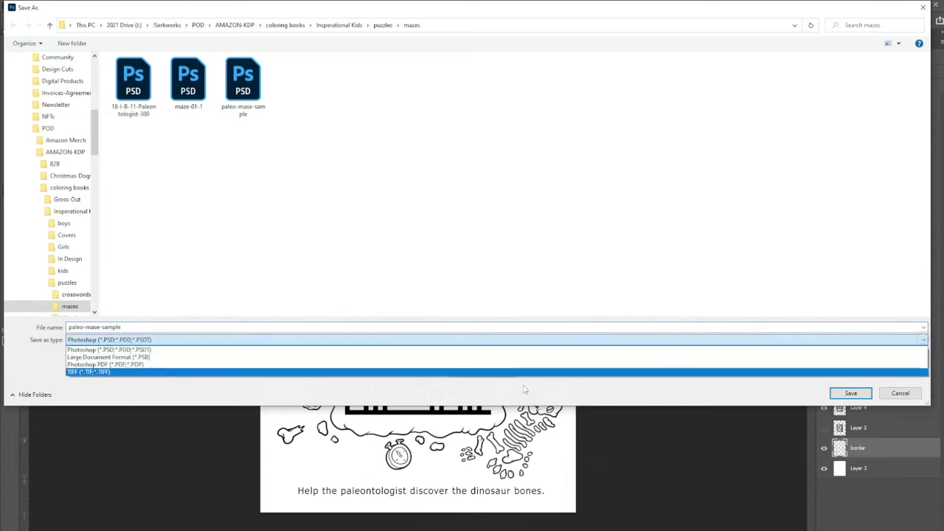
click(135, 366)
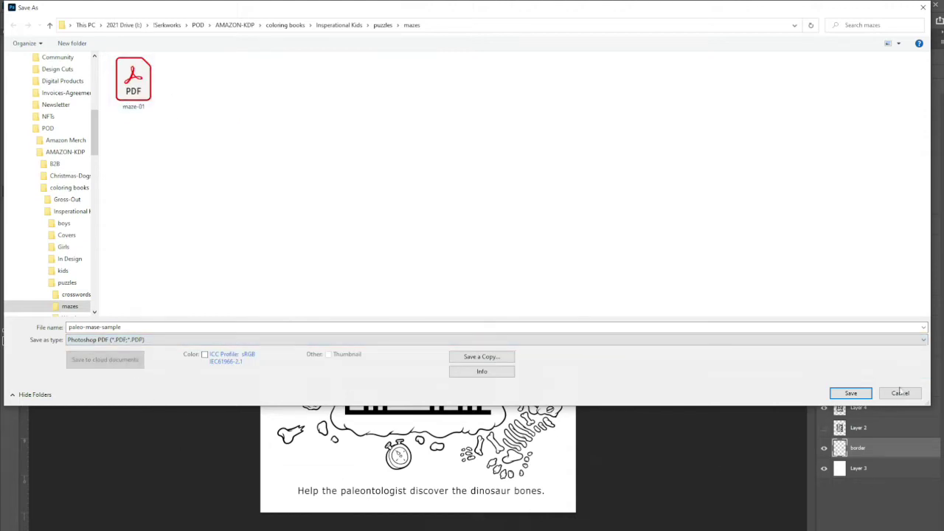
click(851, 393)
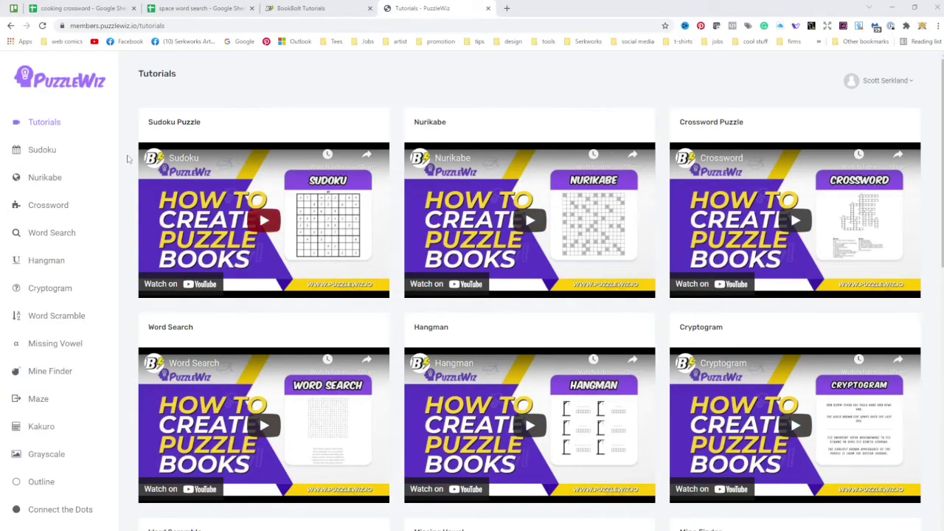
- Switch to PuzzleWiz and set up a Crossword puzzle with single-sided paging and the average-sans font
click(65, 208)
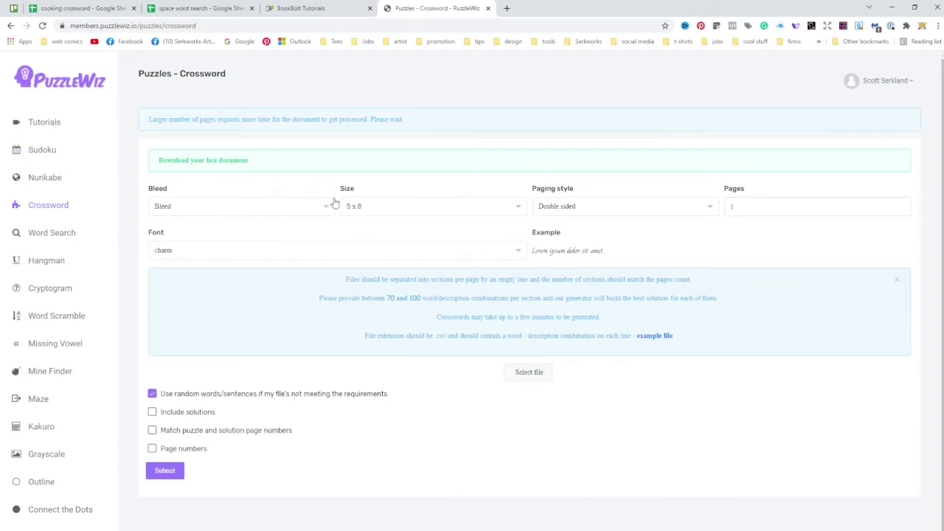
click(711, 214)
click(550, 266)
click(354, 254)
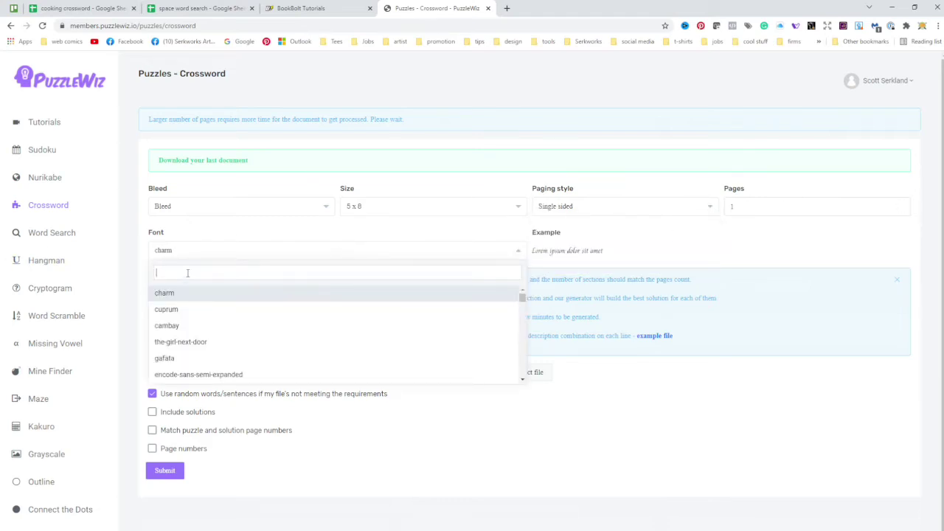
text(av)
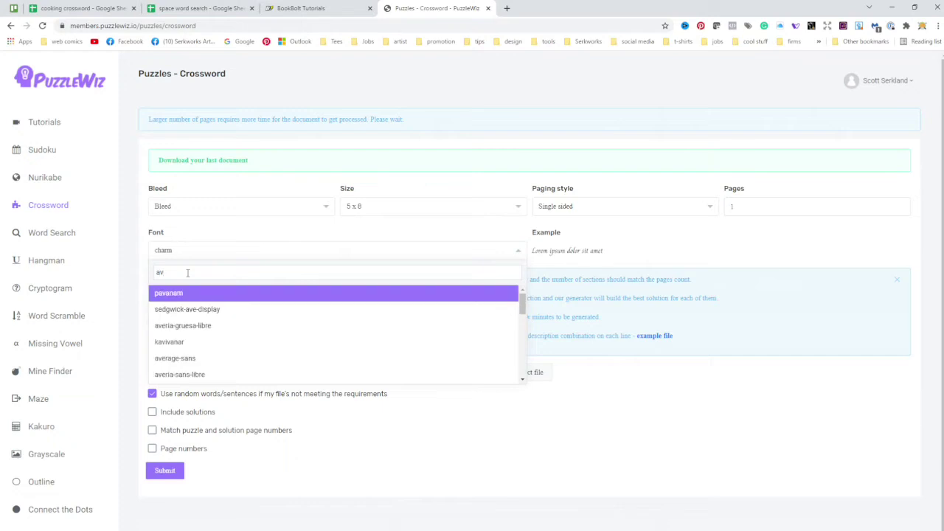
click(171, 358)
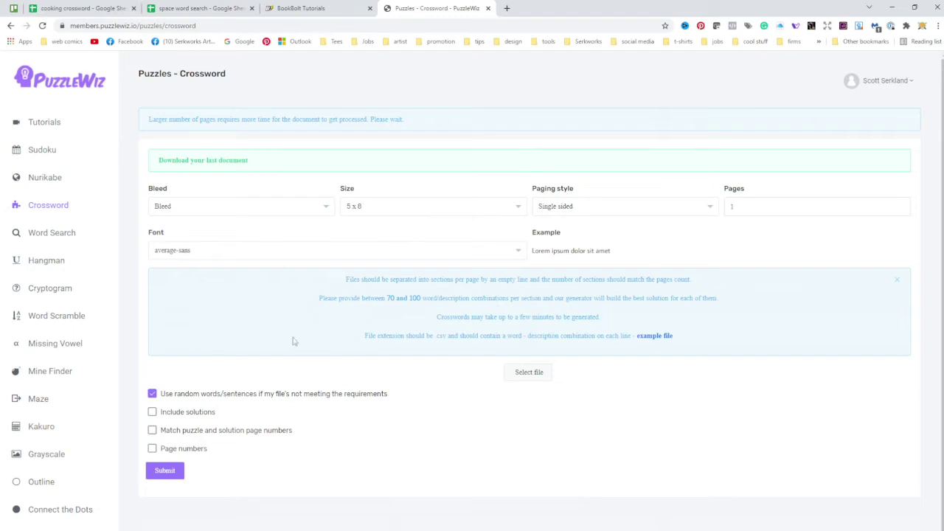
- Turn off random words for files that miss the requirements and include solutions with the crossword
scroll(606, 406, down, 1)
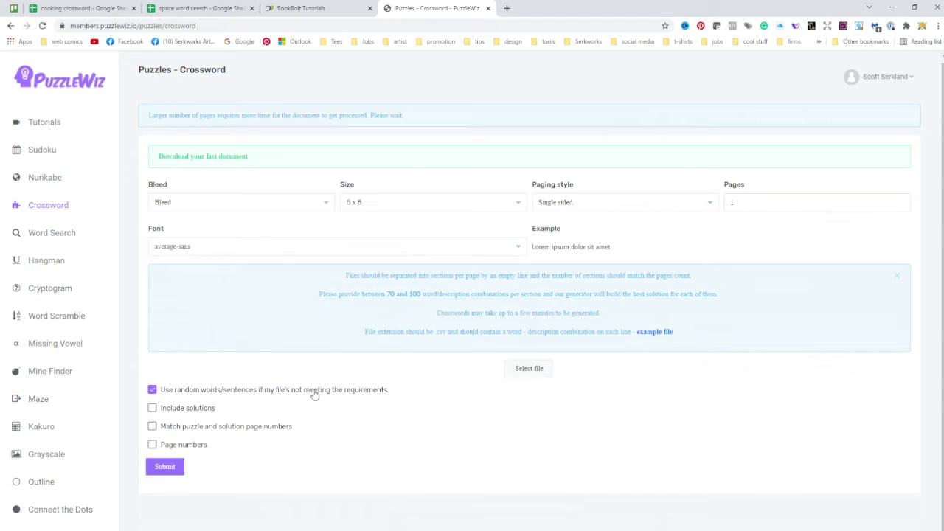
click(153, 391)
click(153, 410)
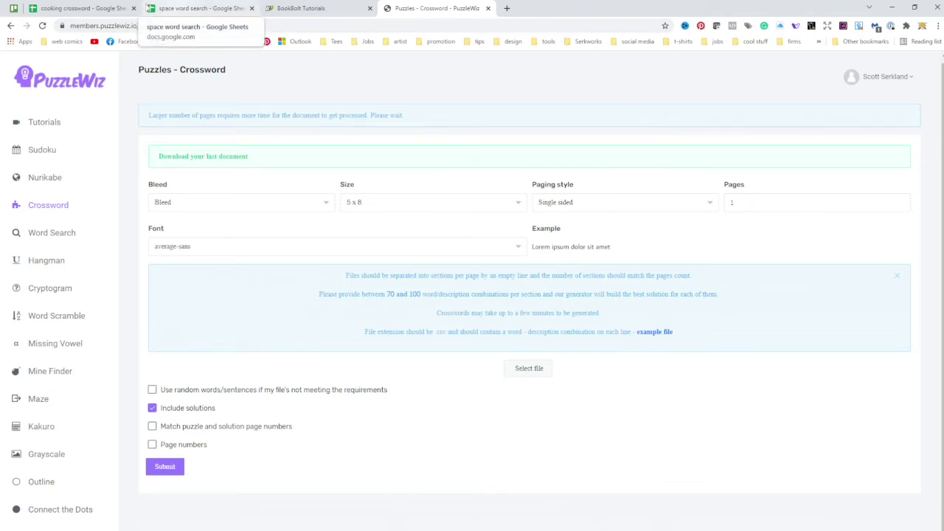
- Review the words and clues in the cooking crossword Google Sheet and download it as a comma-separated values file
click(83, 8)
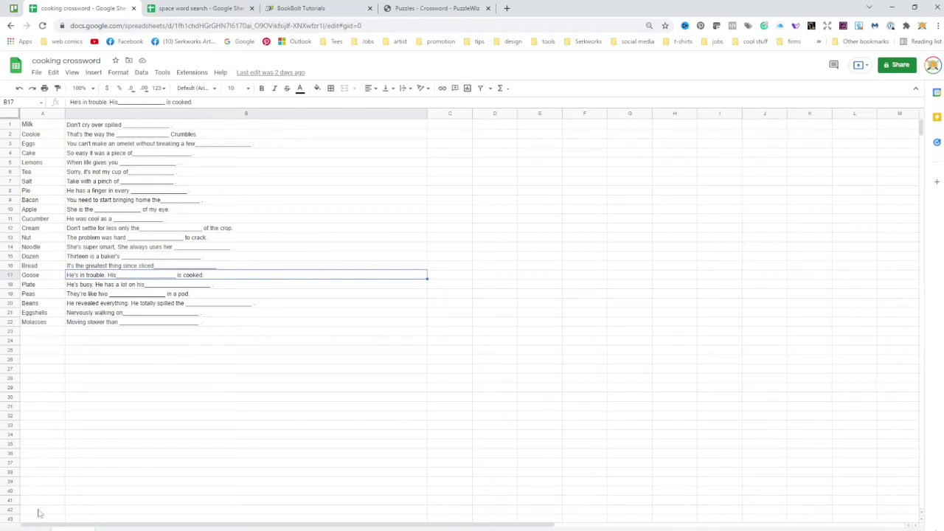
scroll(72, 501, down, 2)
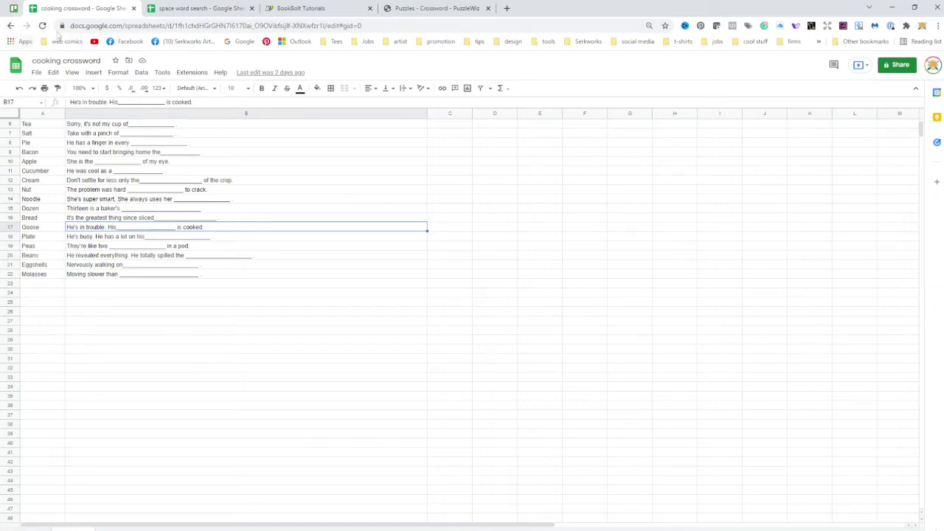
click(36, 72)
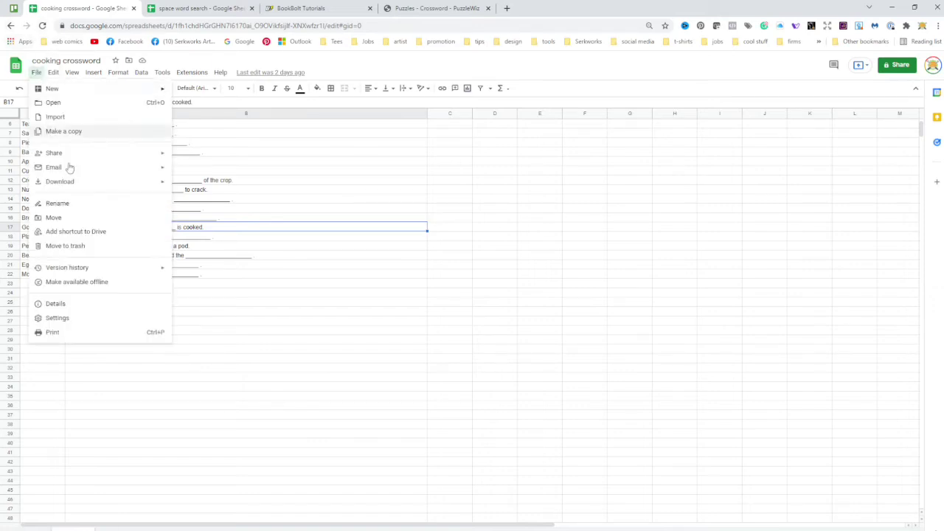
mouse_move(64, 183)
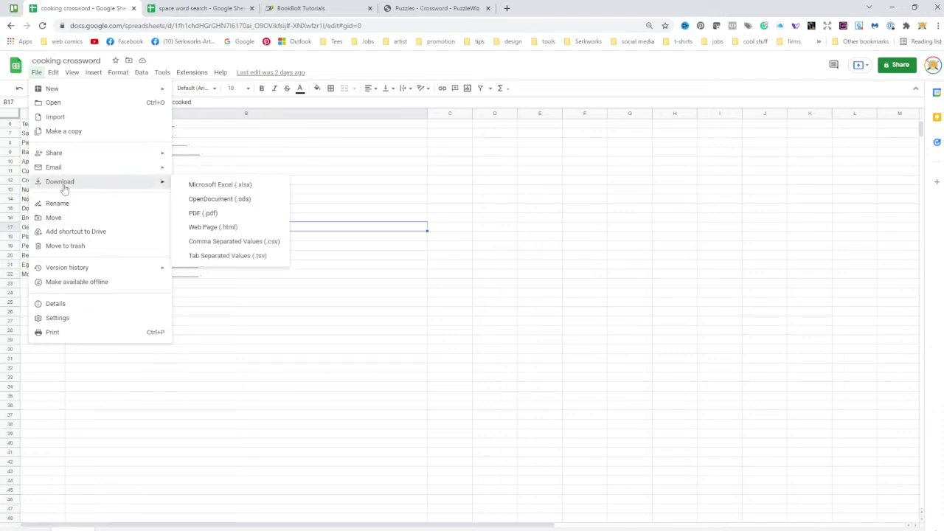
click(275, 246)
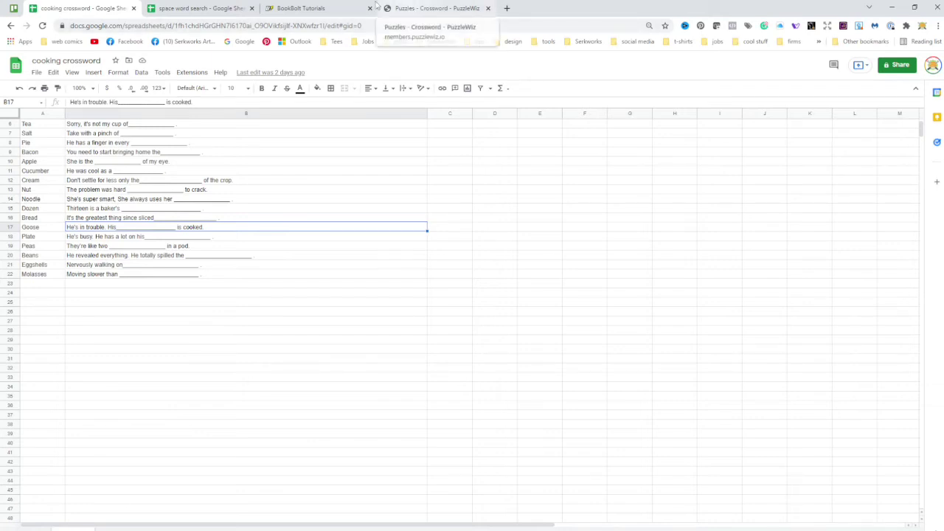
- Upload Untitled spreadsheet - Sheet1.csv to the PuzzleWiz crossword form and submit it to generate the puzzle
click(425, 6)
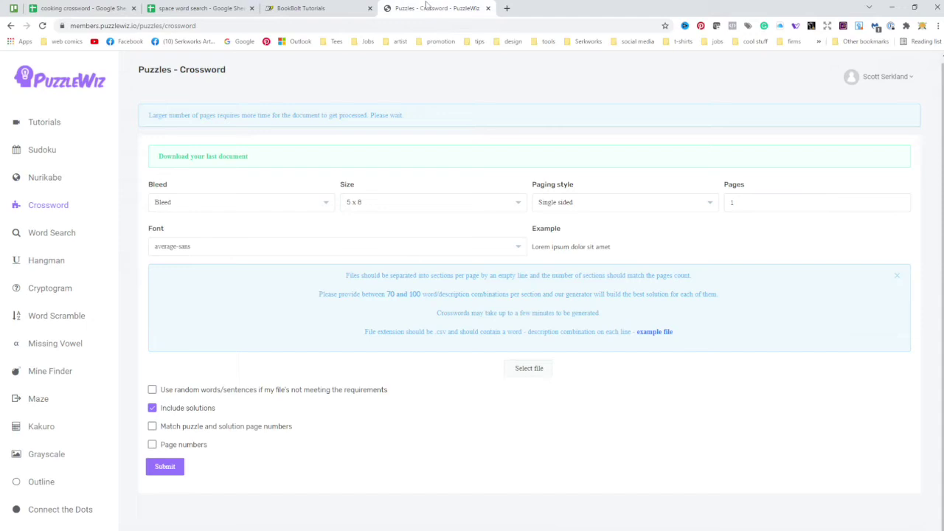
click(521, 369)
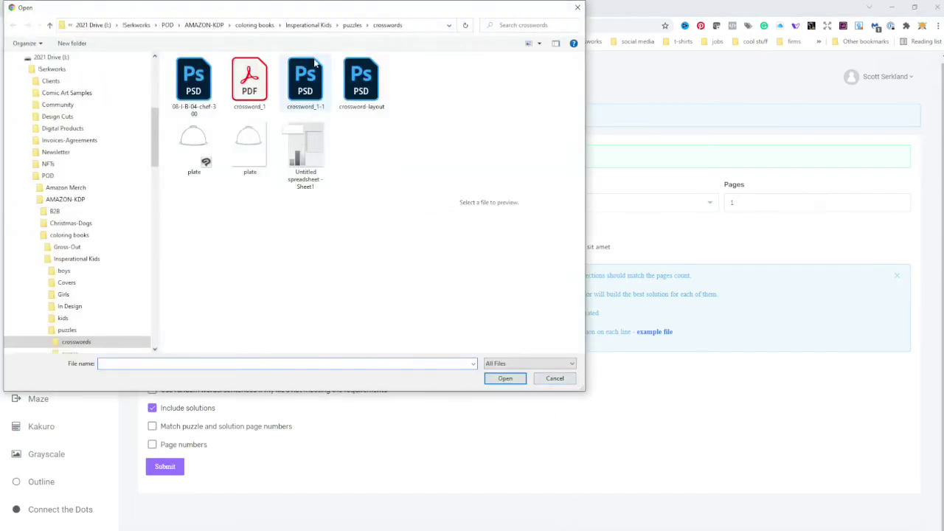
click(301, 152)
click(505, 378)
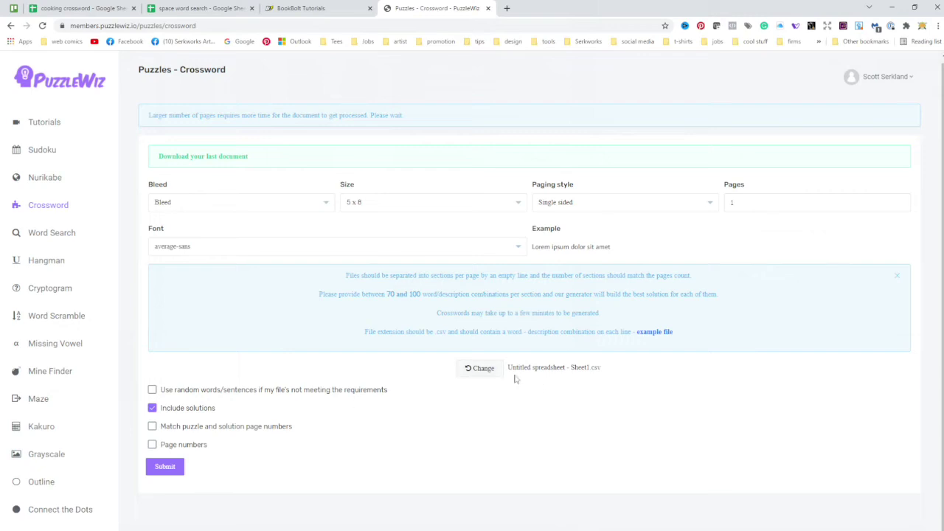
click(165, 468)
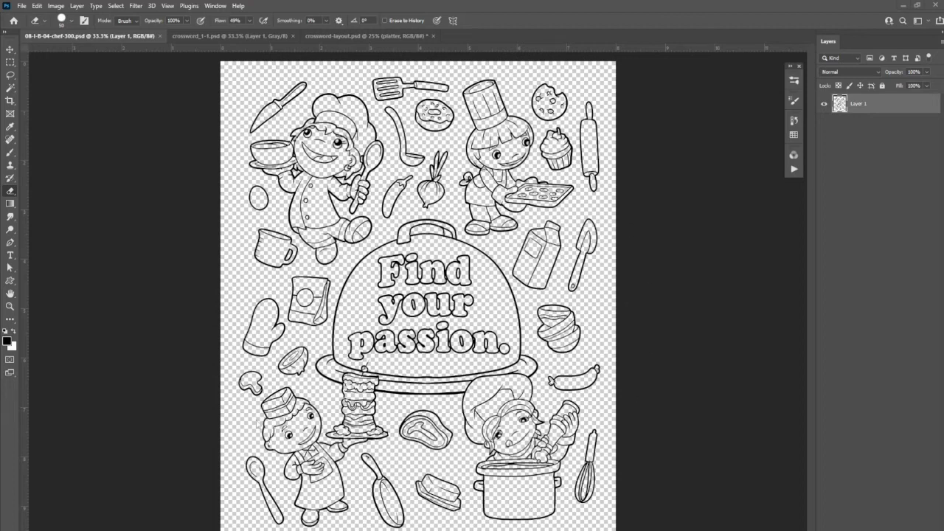
- Switch to Photoshop, outline the boy holding the cake with the Lasso in 08-I-B-04-chef-300.psd, and bring up crossword-layout.psd
click(10, 75)
mouse_move(367, 519)
mouse_down()
mouse_move(364, 450)
mouse_move(393, 434)
mouse_move(363, 359)
mouse_move(332, 406)
mouse_move(276, 387)
mouse_move(262, 399)
mouse_move(256, 427)
mouse_move(281, 484)
mouse_move(357, 529)
mouse_up()
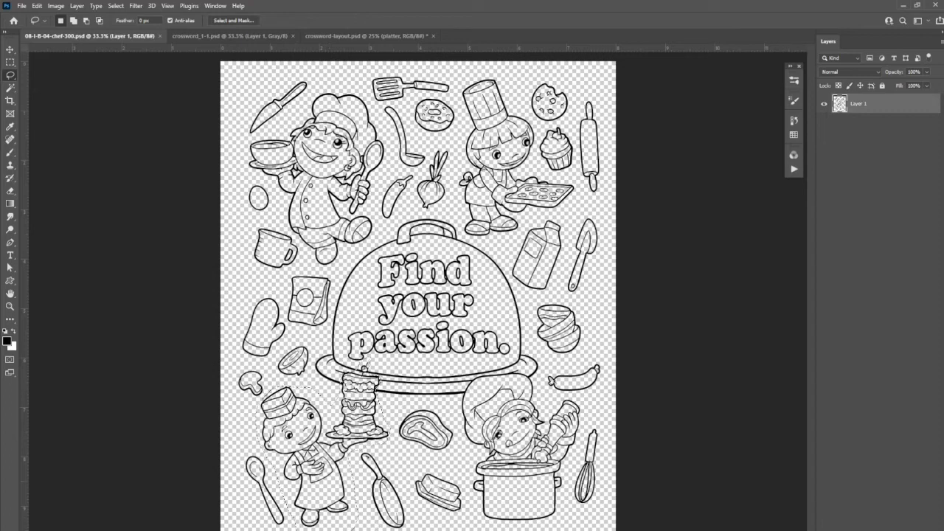
click(342, 37)
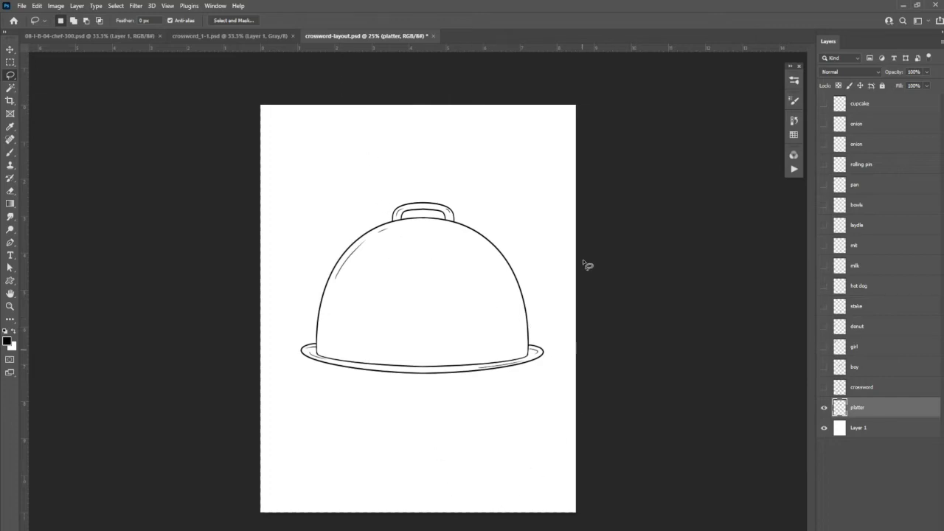
- Select the whole crossword page, grid and clues, in crossword_1-1.psd with the Rectangular Marquee
click(251, 37)
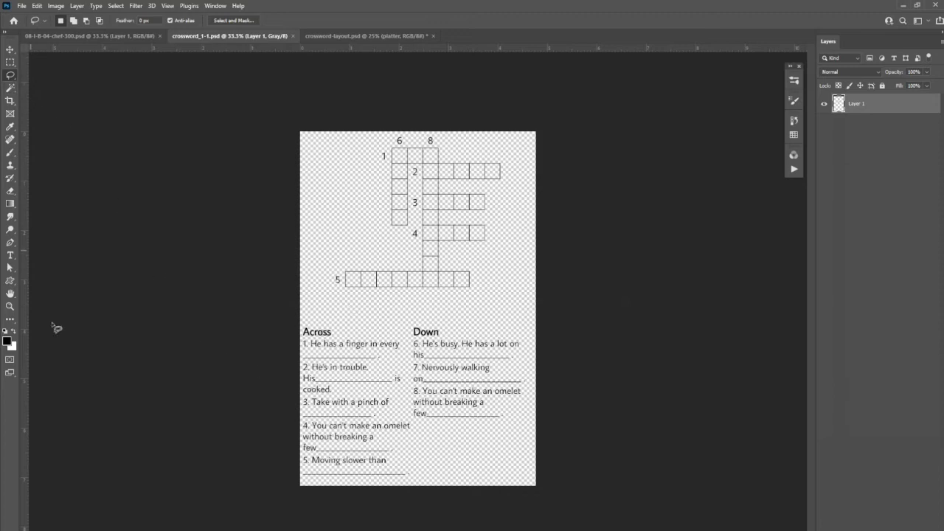
click(9, 62)
mouse_move(299, 127)
mouse_down()
mouse_move(318, 116)
mouse_move(545, 417)
mouse_move(546, 493)
mouse_up()
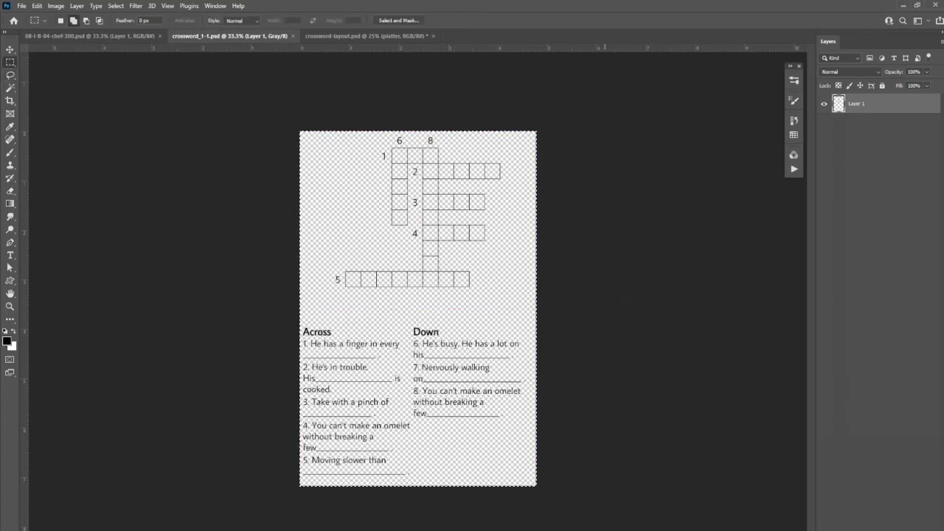
- Show the crossword layer in crossword-layout.psd and make it the active layer
click(404, 37)
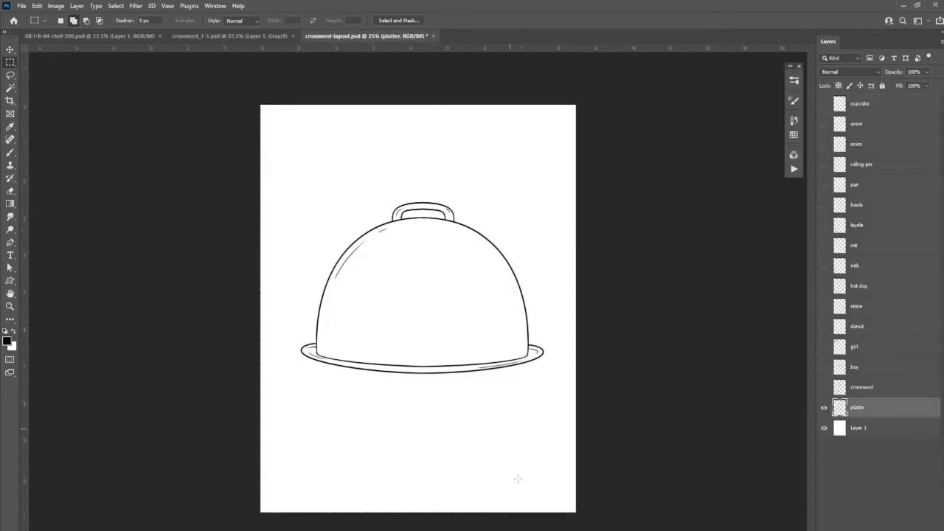
click(825, 389)
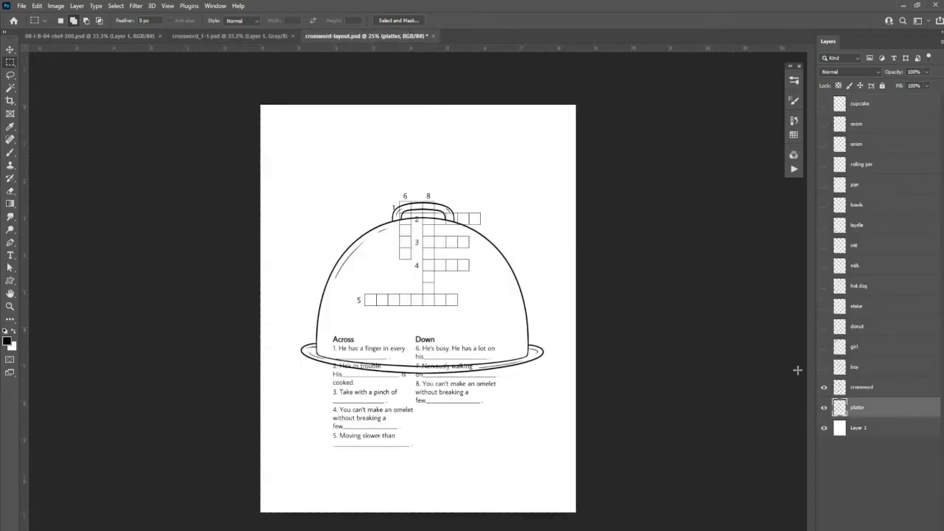
click(870, 389)
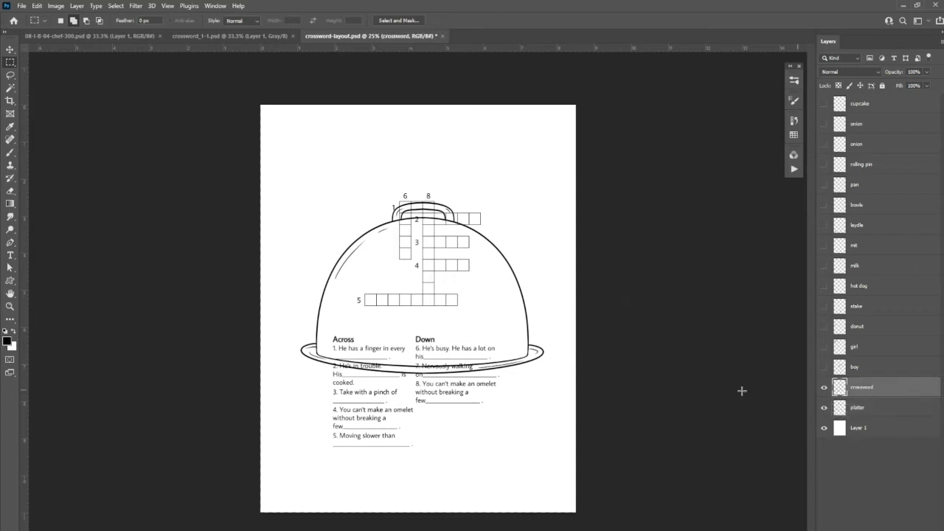
ctrl+click(540, 365)
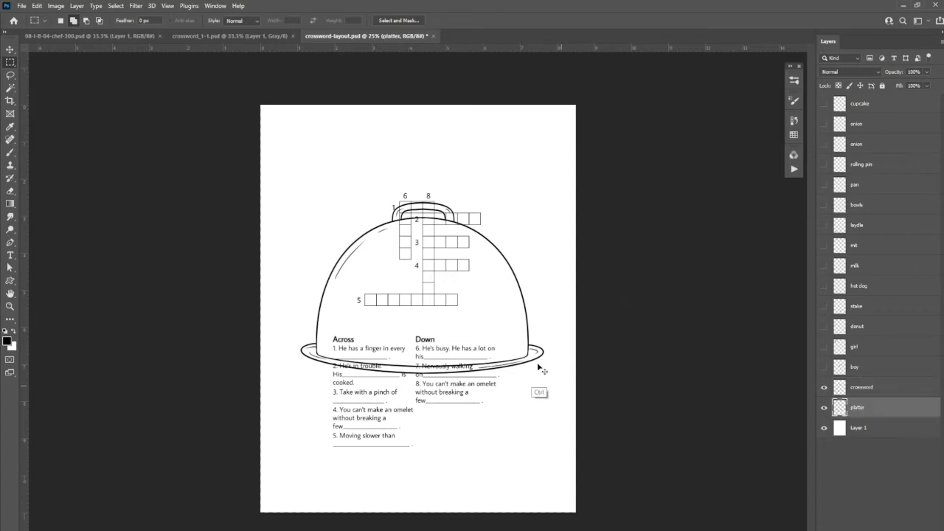
mouse_move(540, 378)
mouse_down()
mouse_move(558, 320)
mouse_move(543, 361)
mouse_up()
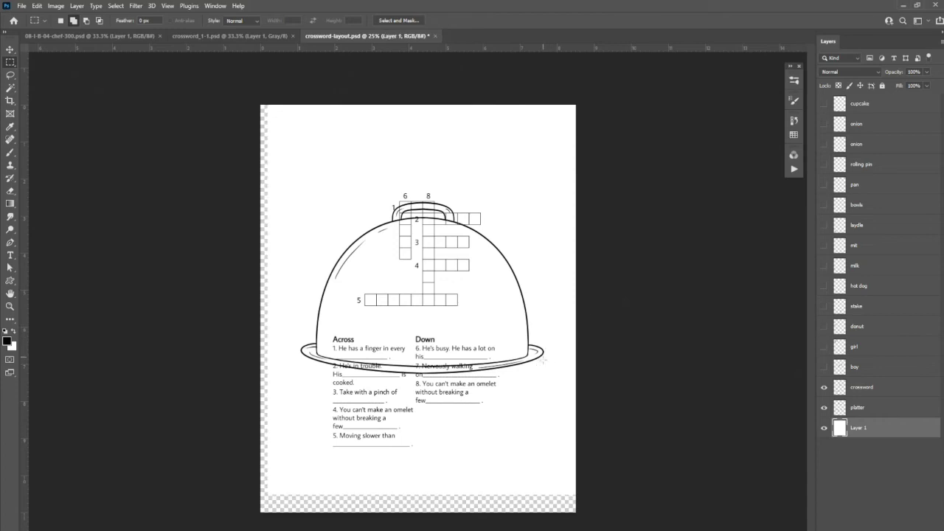
key(ctrl+z)
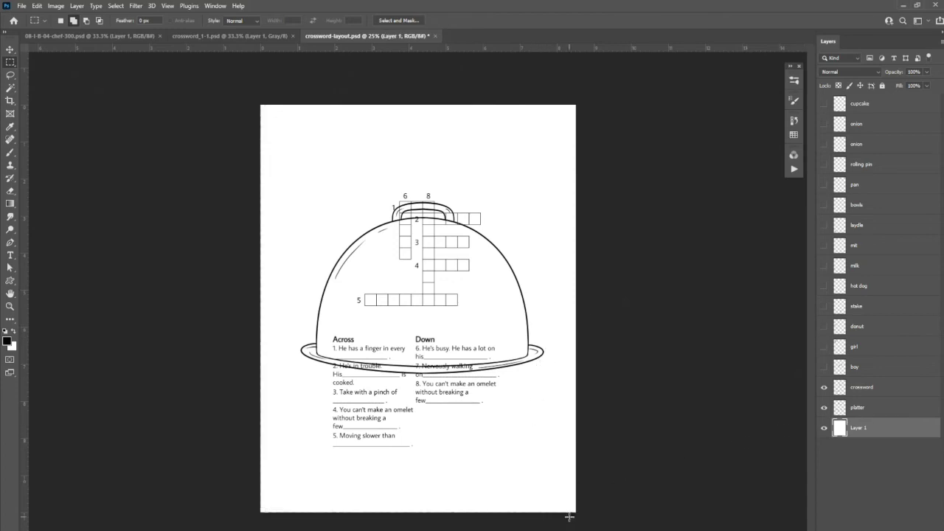
- Temporarily hide the white Layer 1 and move the platter up so its dome surrounds the crossword grid above the clues
click(825, 429)
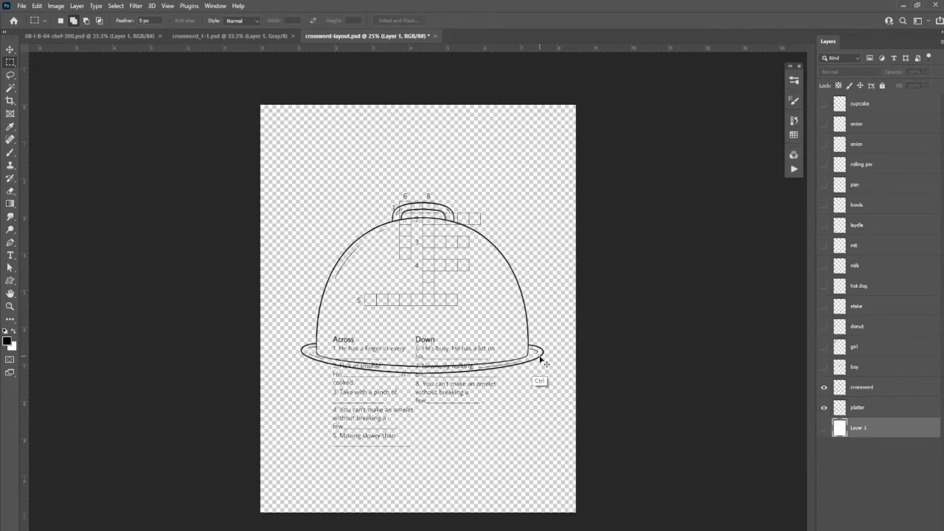
drag(541, 359, 538, 315)
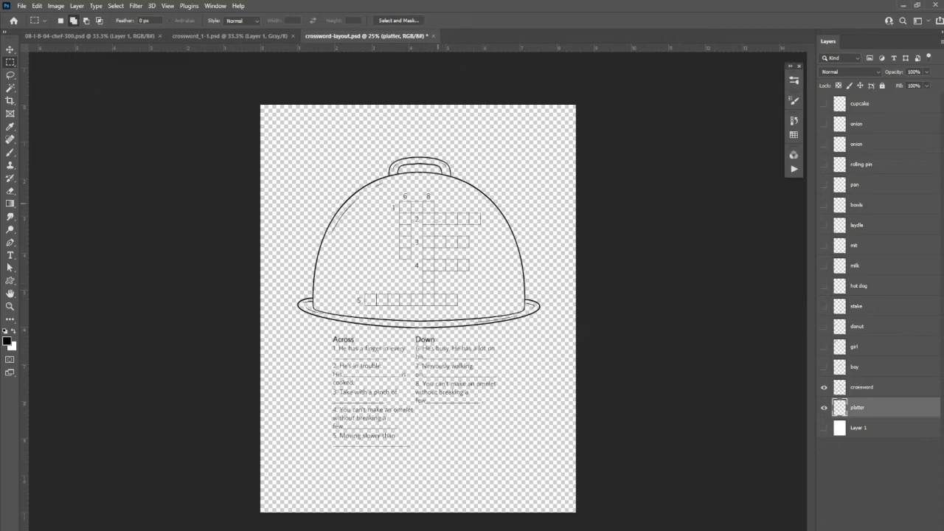
click(825, 429)
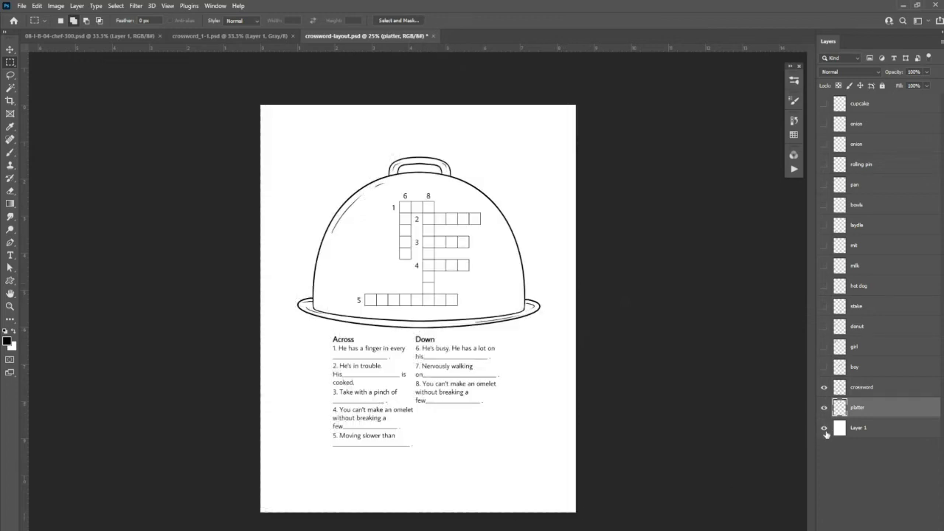
- Show the boy layer and move the boy with the cake to the page's lower-right corner beside the clues
click(825, 368)
click(850, 364)
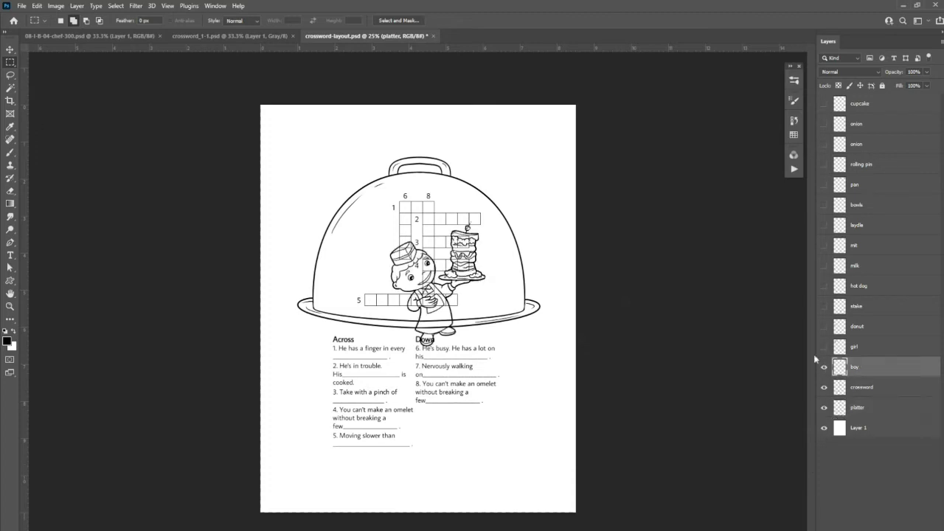
drag(458, 339, 537, 491)
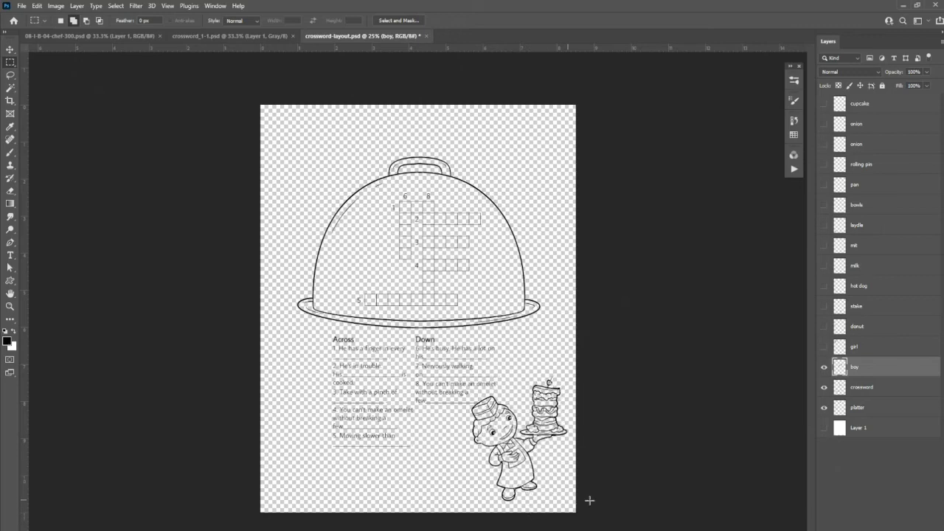
- Show the white Layer 1 again and turn on the girl, donut, stake, hot dog, milk, mit and laydle layers
click(824, 428)
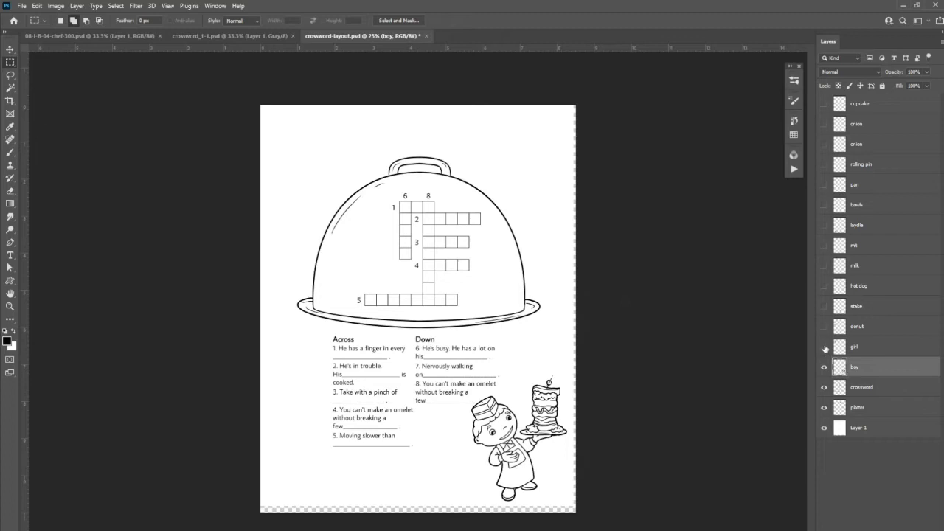
click(824, 347)
click(824, 326)
click(824, 306)
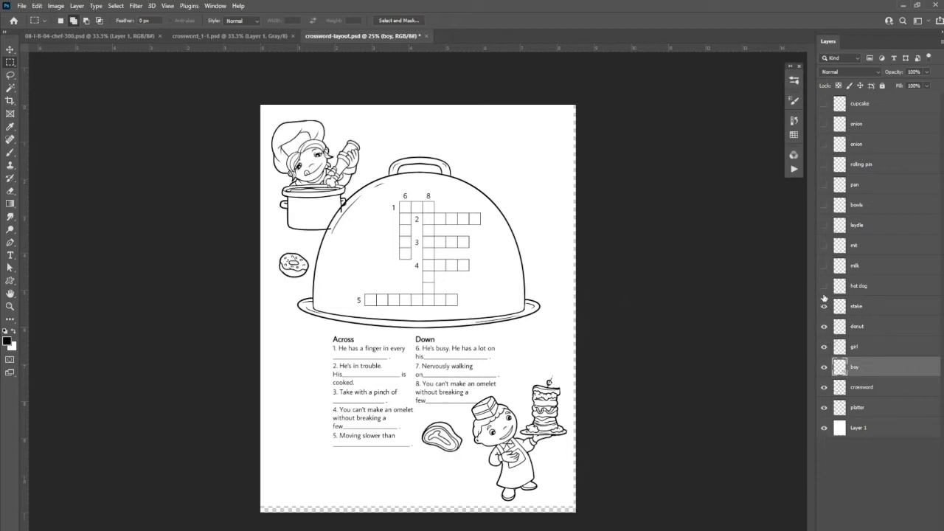
click(825, 285)
click(824, 265)
click(824, 245)
click(824, 225)
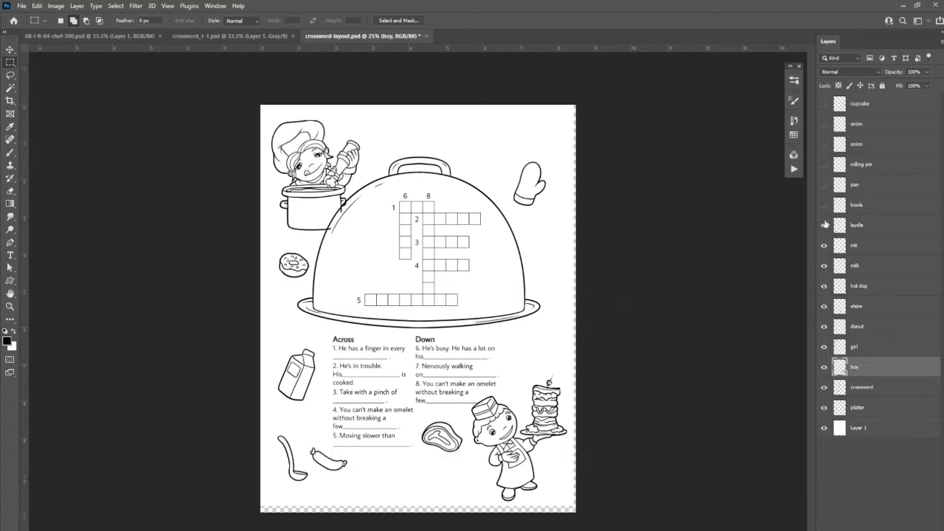
- Check the source artwork in 08-I-B-04-chef-300.psd, and show the bowls, pan, rolling pin, both onion and cupcake layers in crossword-layout.psd
click(111, 35)
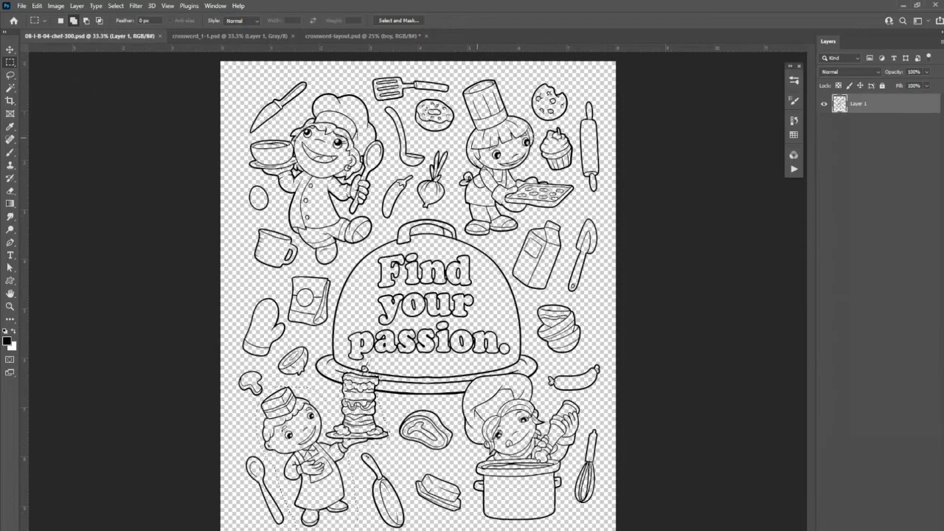
click(362, 35)
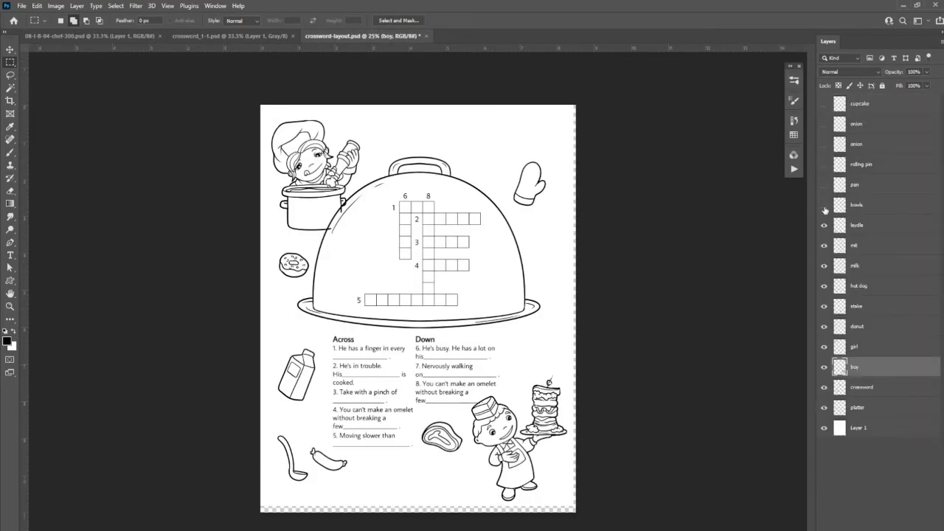
click(824, 204)
click(824, 185)
click(824, 164)
click(824, 143)
click(824, 123)
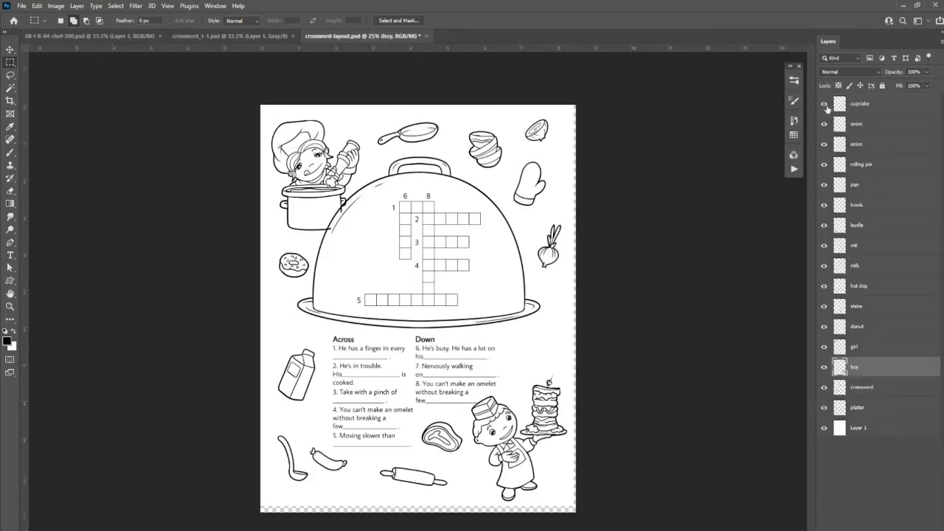
click(824, 104)
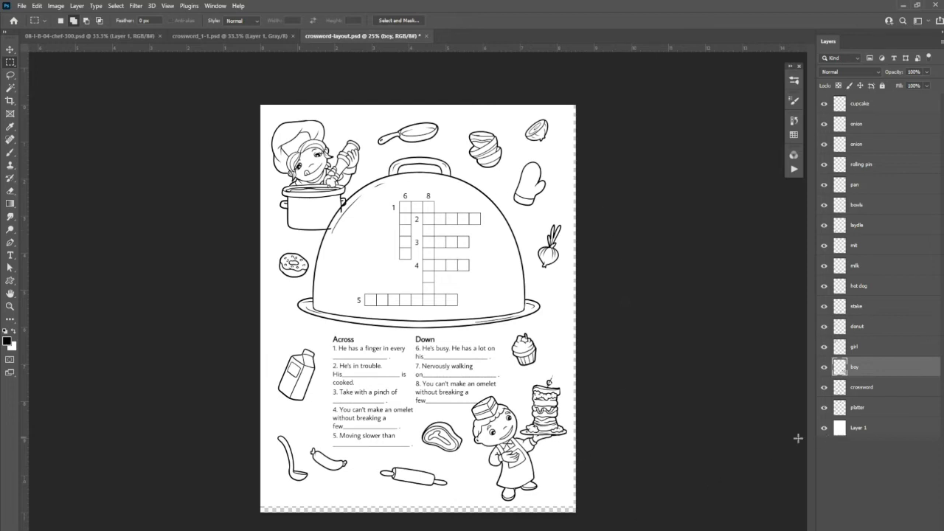
ctrl+click(615, 474)
drag(615, 474, 578, 459)
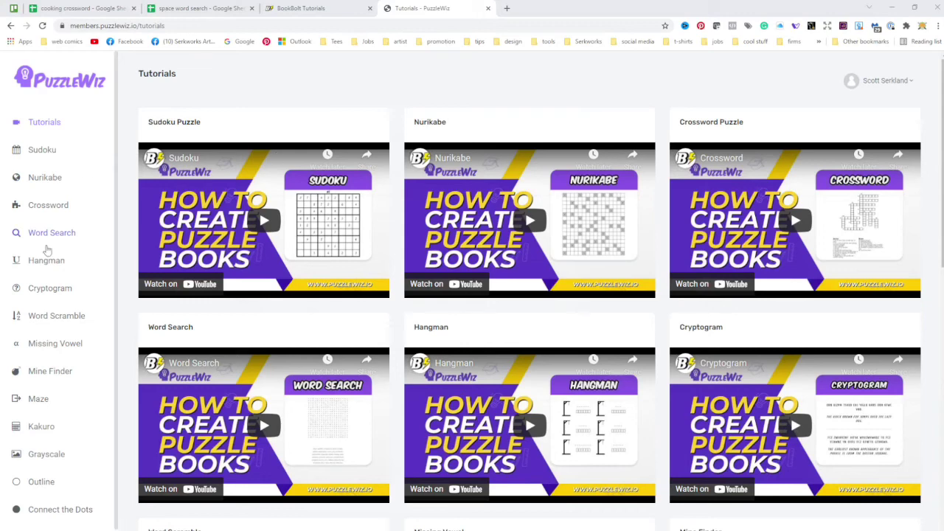
- Open the Word Search generator in PuzzleWiz and set single-sided paging, no random words, and solutions included
click(59, 235)
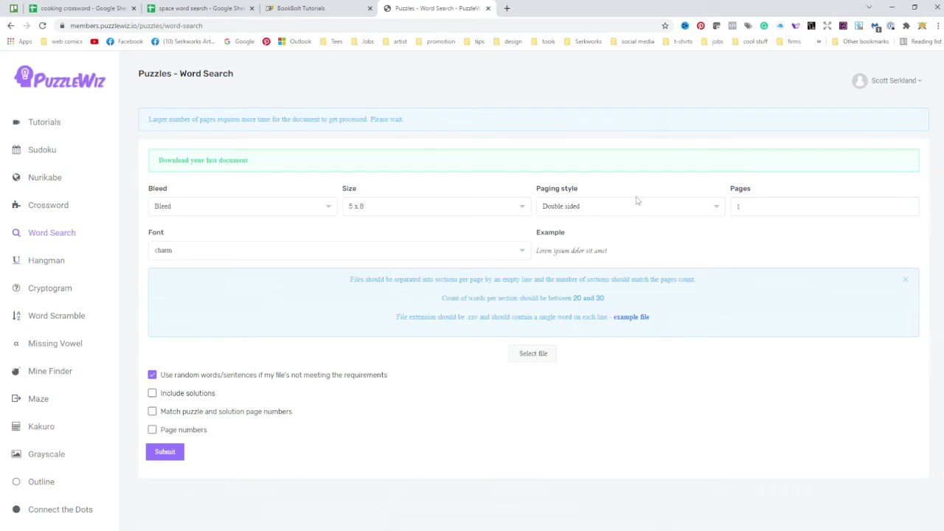
click(717, 210)
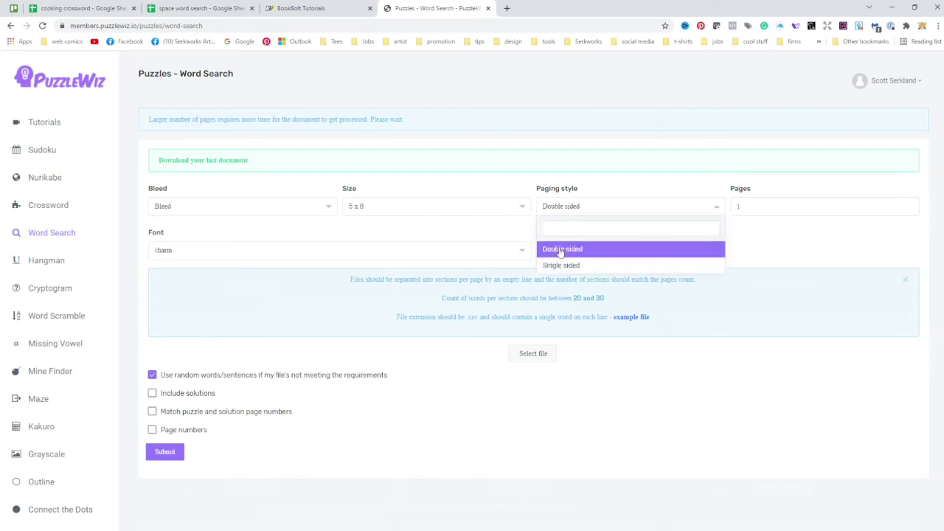
click(561, 265)
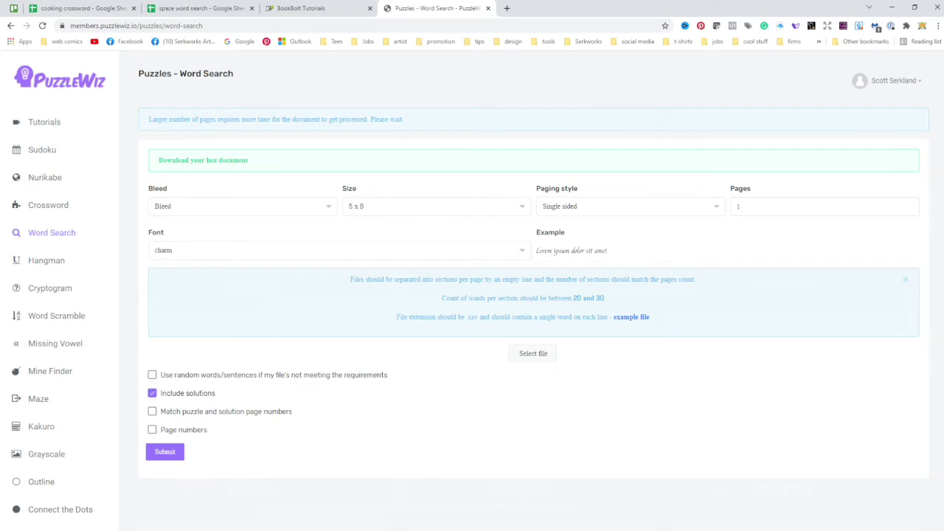
- Download the space word search spreadsheet as a CSV file and return to the PuzzleWiz Word Search page
click(188, 9)
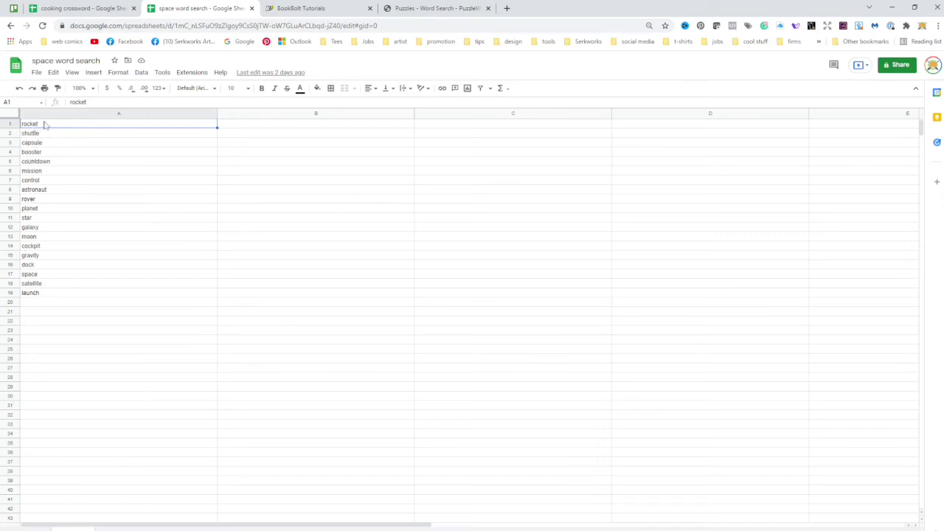
click(35, 73)
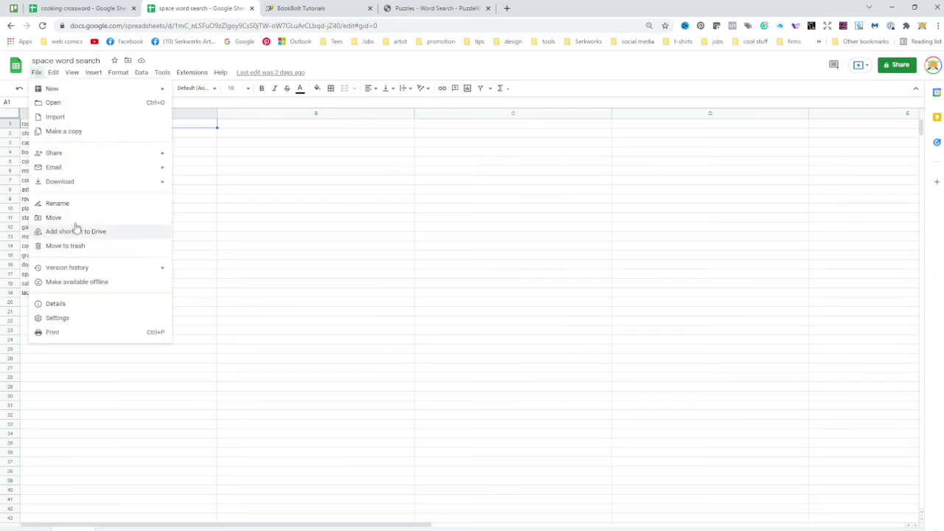
mouse_move(69, 181)
click(253, 245)
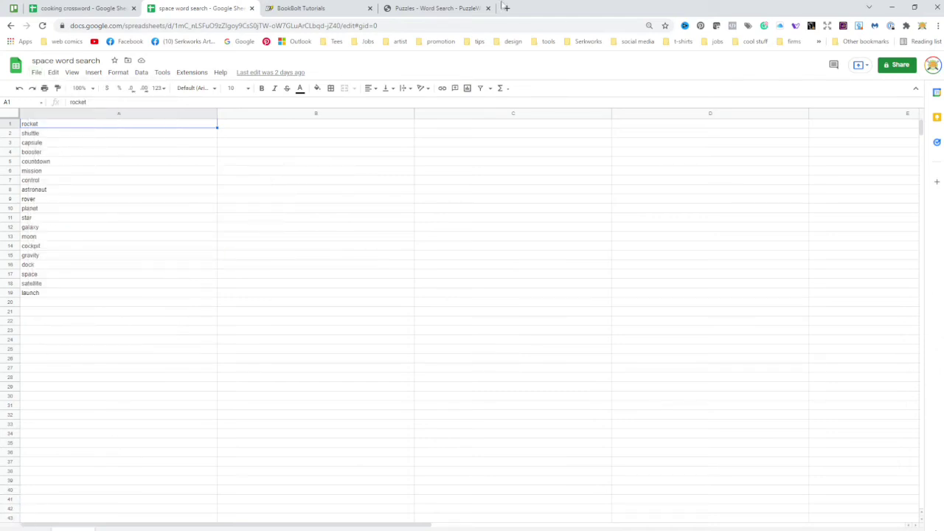
click(424, 9)
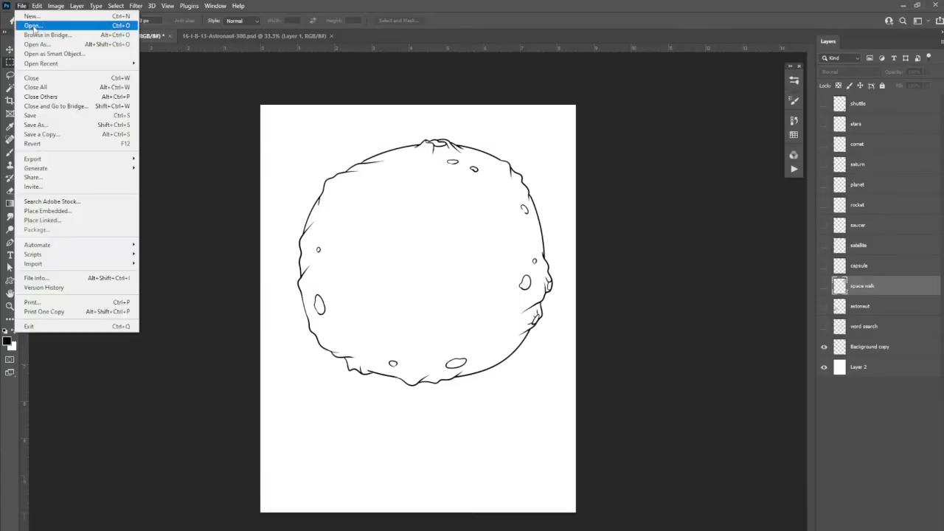
- Open page 1 of the word_search_1 PDF in Photoshop at 300 pixels/inch in Grayscale mode
click(32, 25)
click(375, 98)
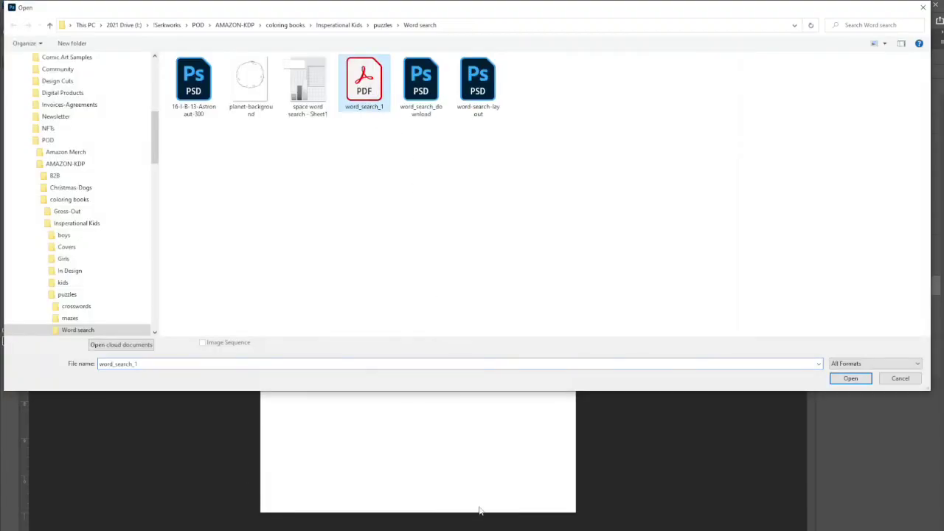
click(850, 379)
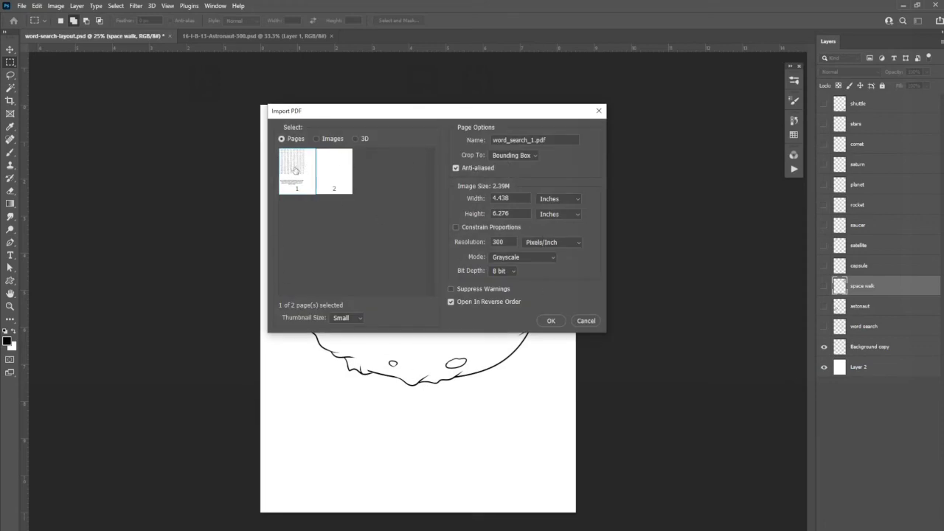
click(556, 321)
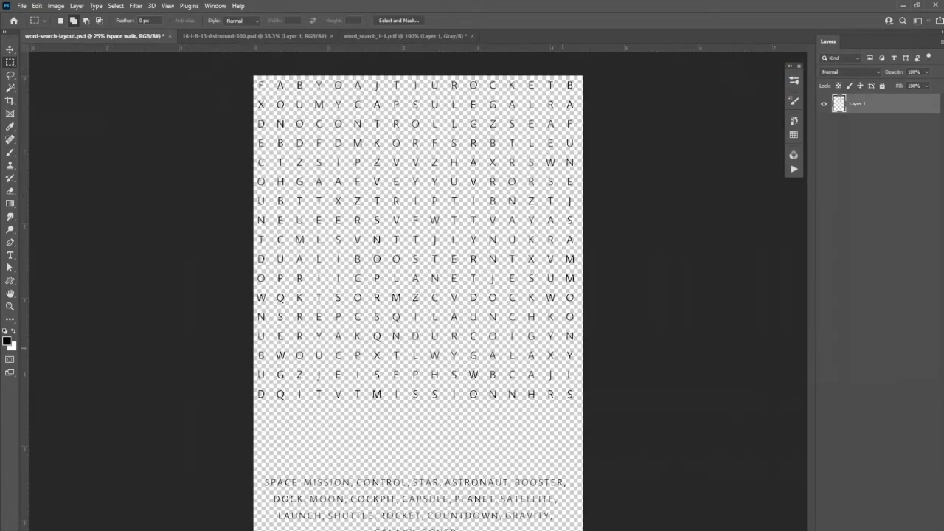
- Select the whole word search page in word_search_1-1.pdf, and show the word search layer in word-search-layout.psd
click(116, 6)
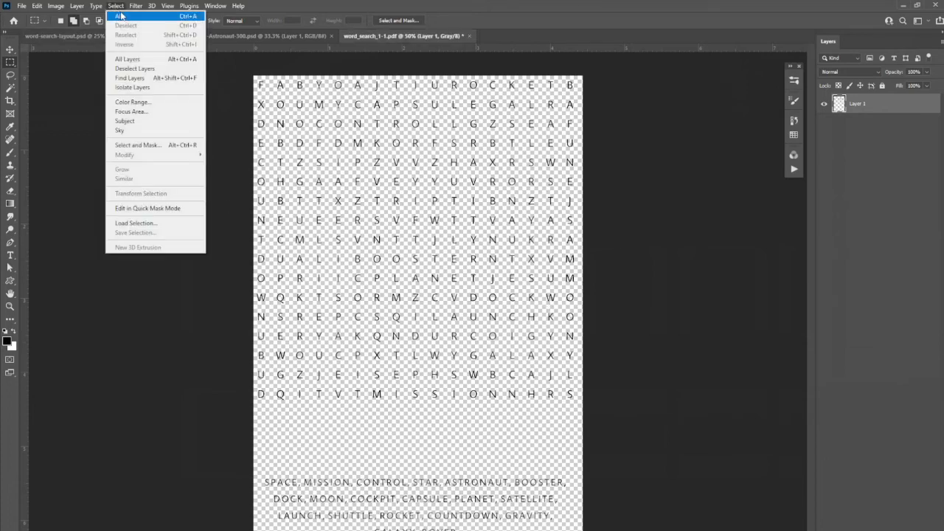
click(119, 16)
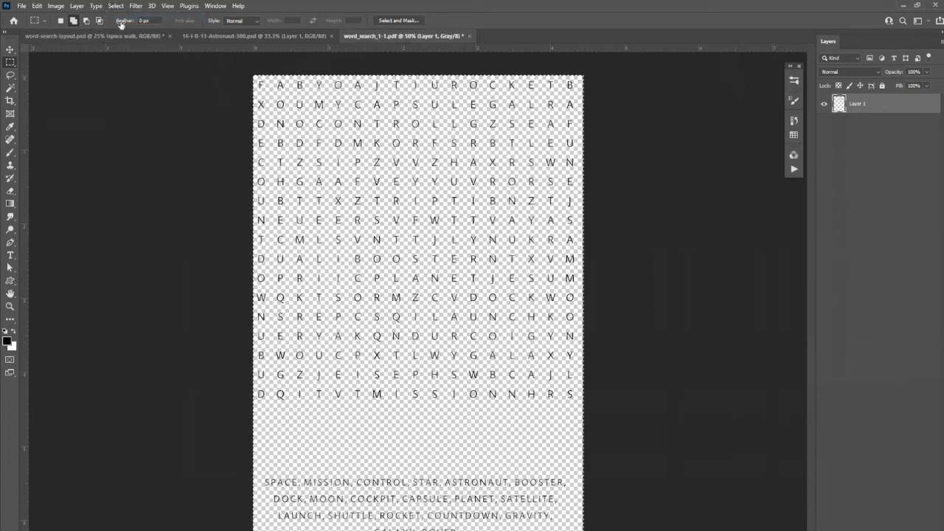
click(94, 35)
click(824, 326)
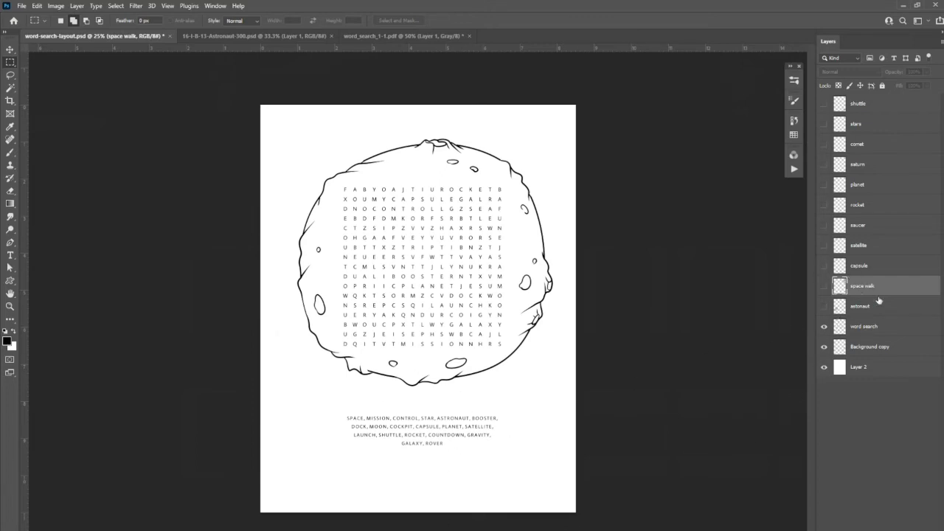
- Lasso the floating girl astronaut in 16-I-B-13-Astronaut-300.psd, and show the astonaut layer in word-search-layout.psd
click(296, 34)
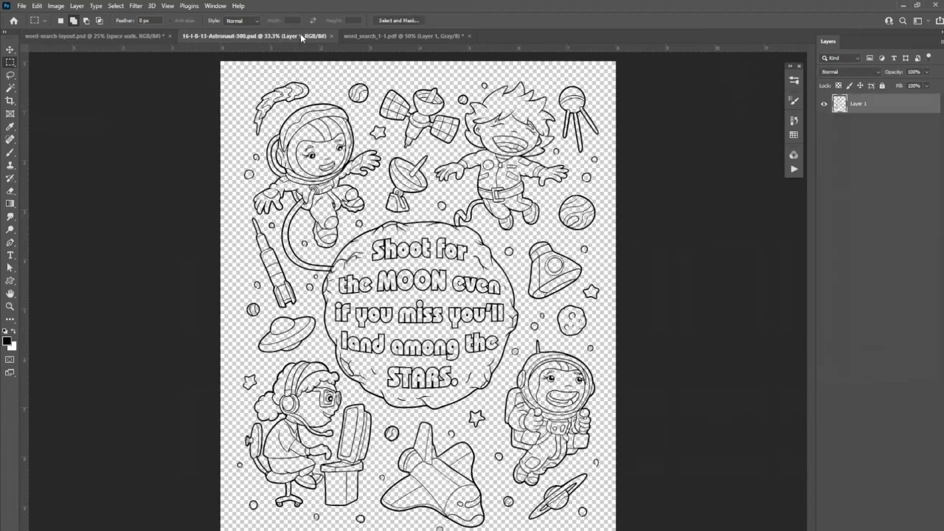
key(l)
mouse_move(332, 277)
mouse_down()
mouse_move(384, 196)
mouse_move(317, 90)
mouse_move(267, 118)
mouse_up()
key(ctrl+shift+Tab)
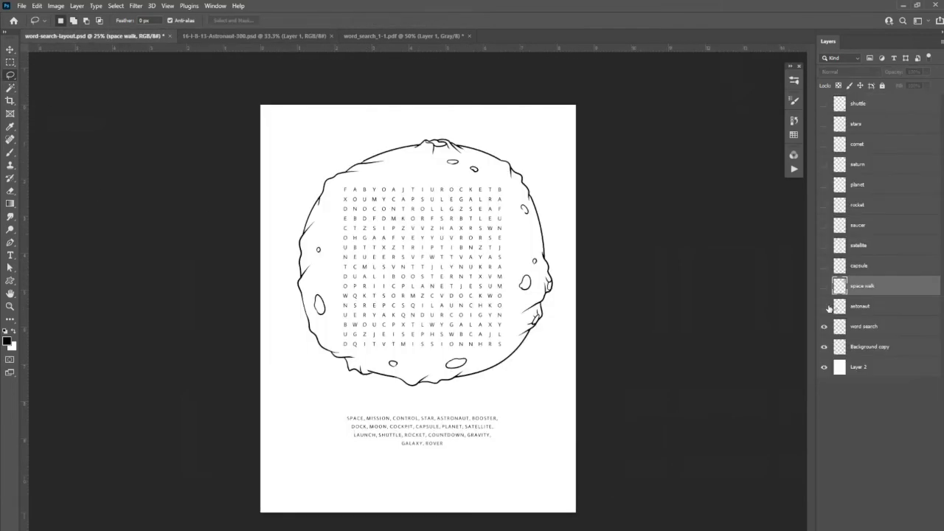
click(825, 306)
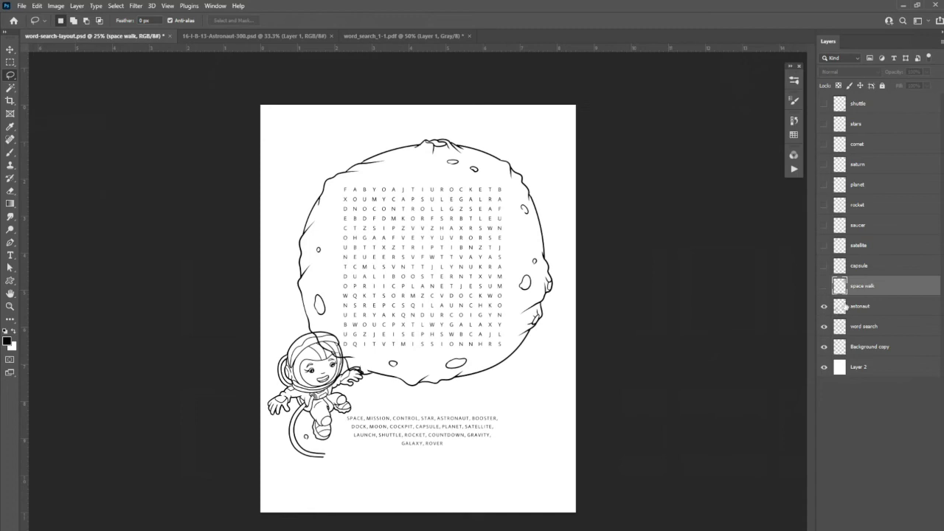
- Show the capsule and space walk layers and all decoration layers from satellite up to shuttle
click(825, 266)
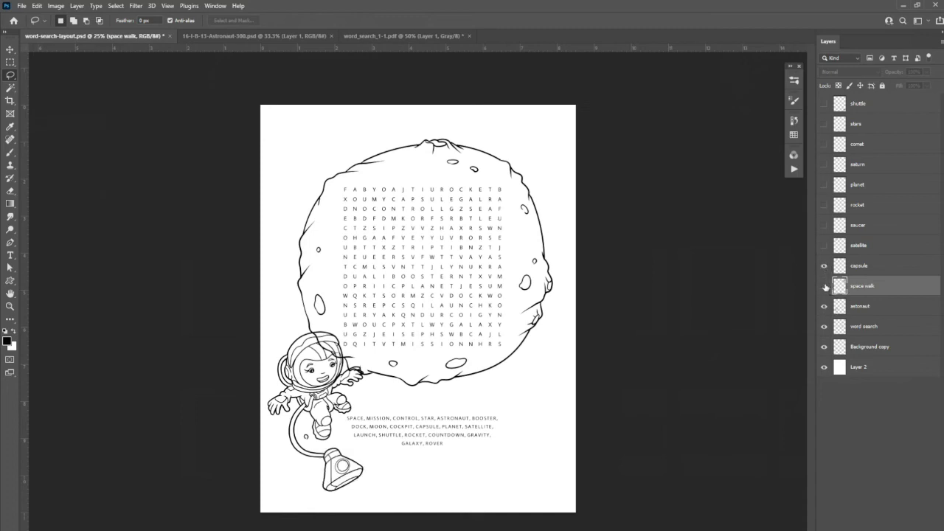
click(824, 285)
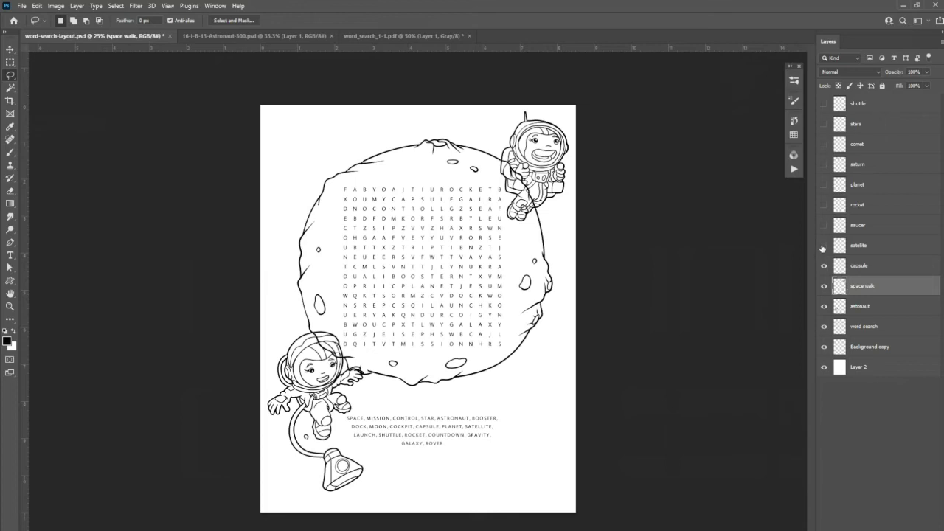
drag(824, 245, 825, 104)
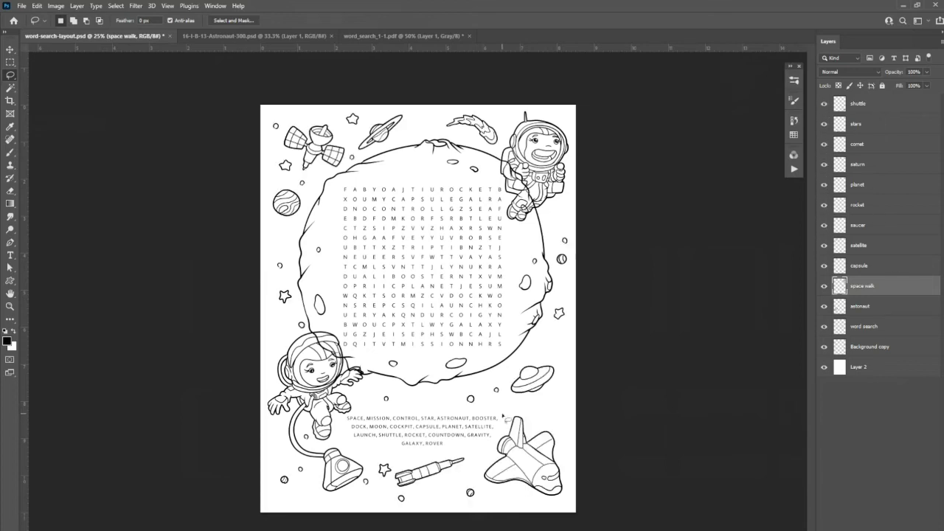